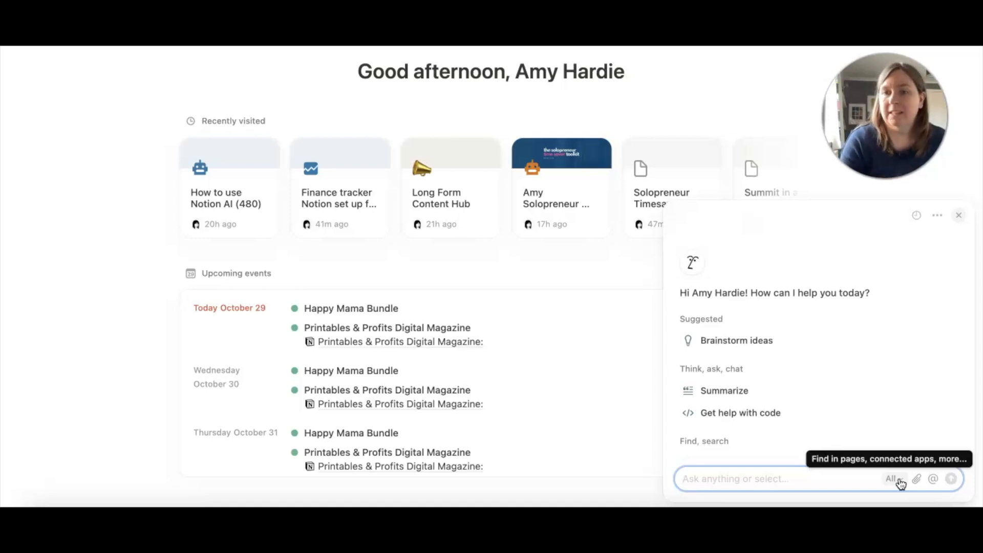
Set the AI chat's knowledge scope to All sources I can access.
click(896, 480)
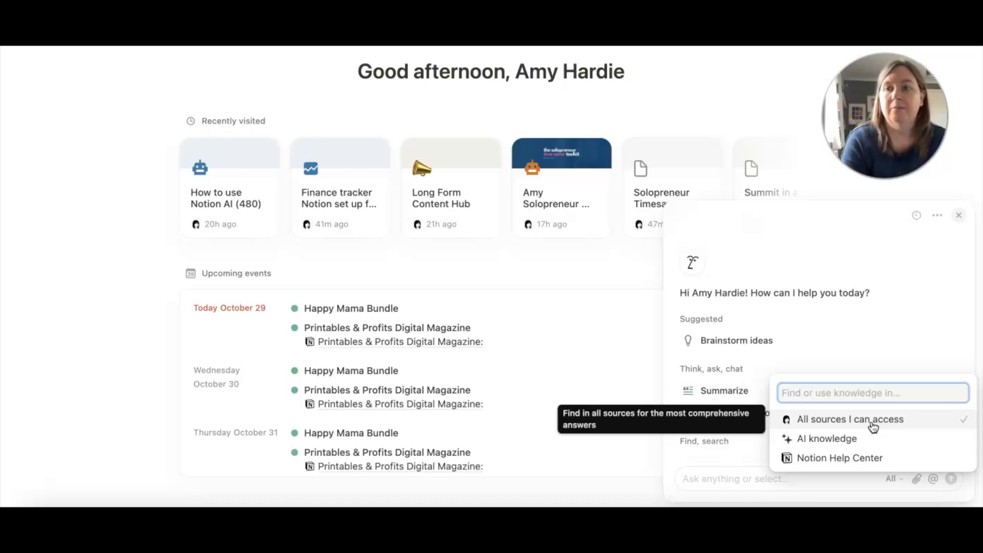
click(835, 441)
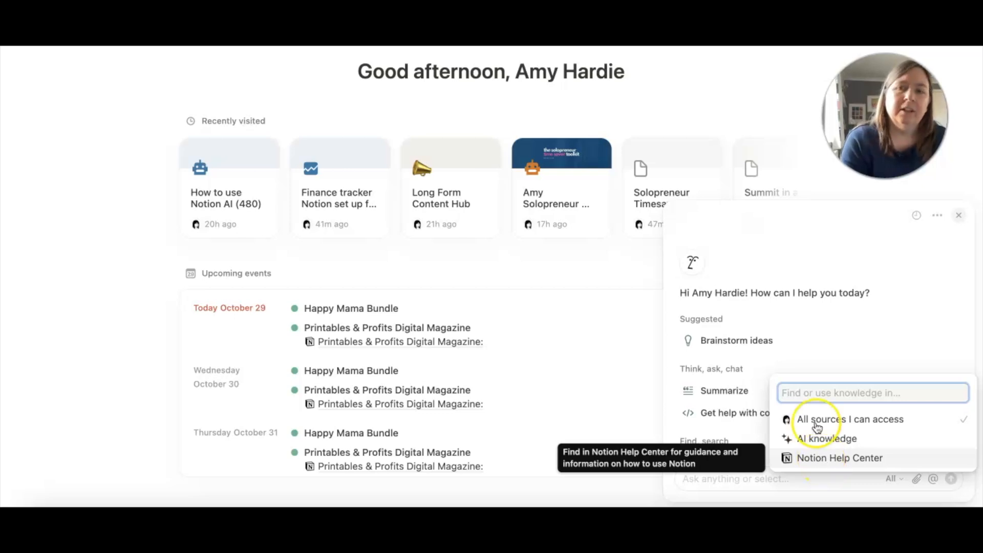
click(853, 420)
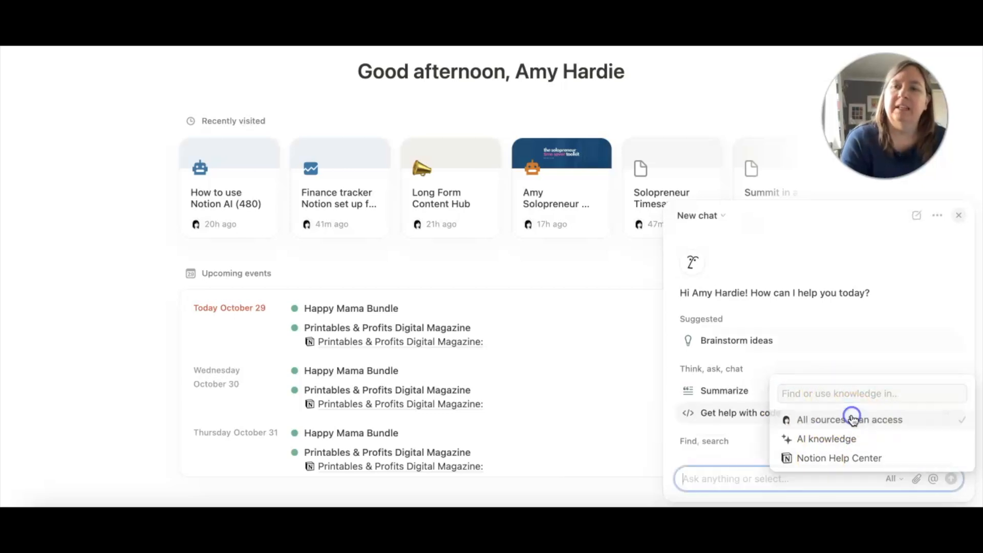
Ask the AI chat "Do I have any plans for black Friday in 2024".
click(704, 481)
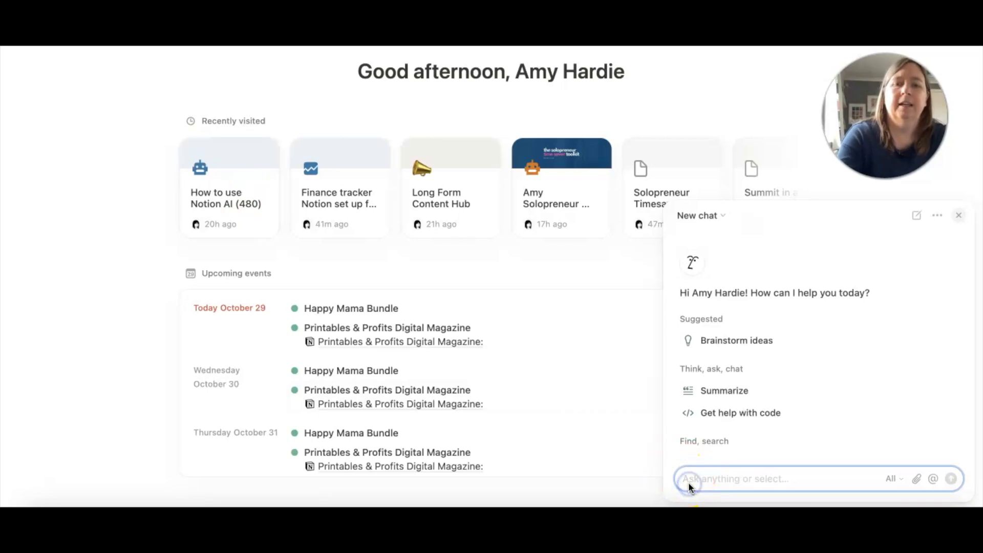
text(Do I ha)
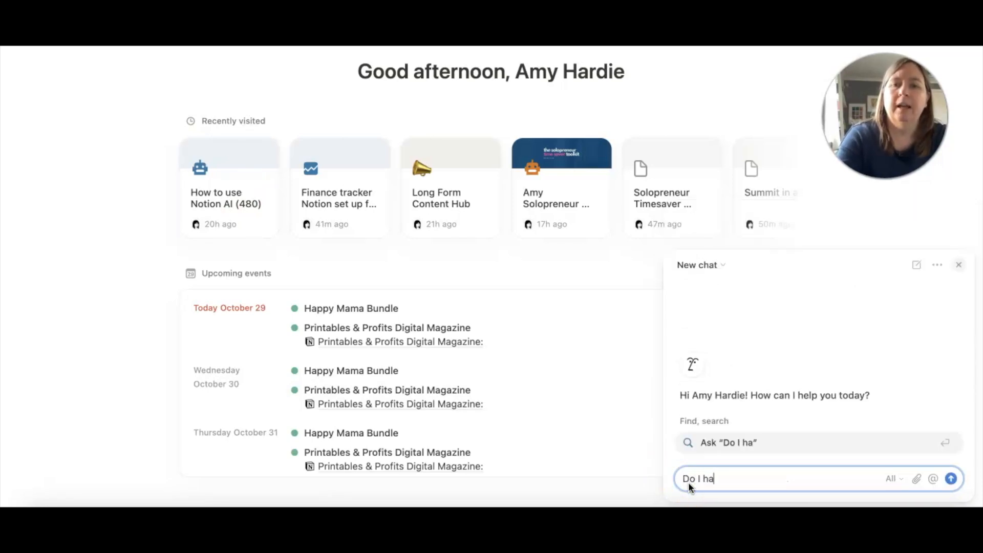
text(ve any plans for )
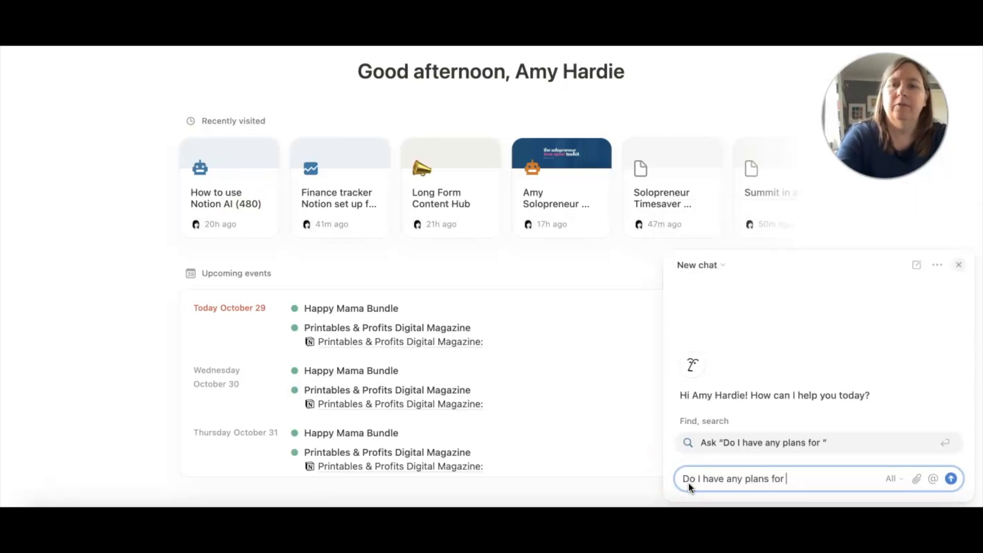
text(black friday n)
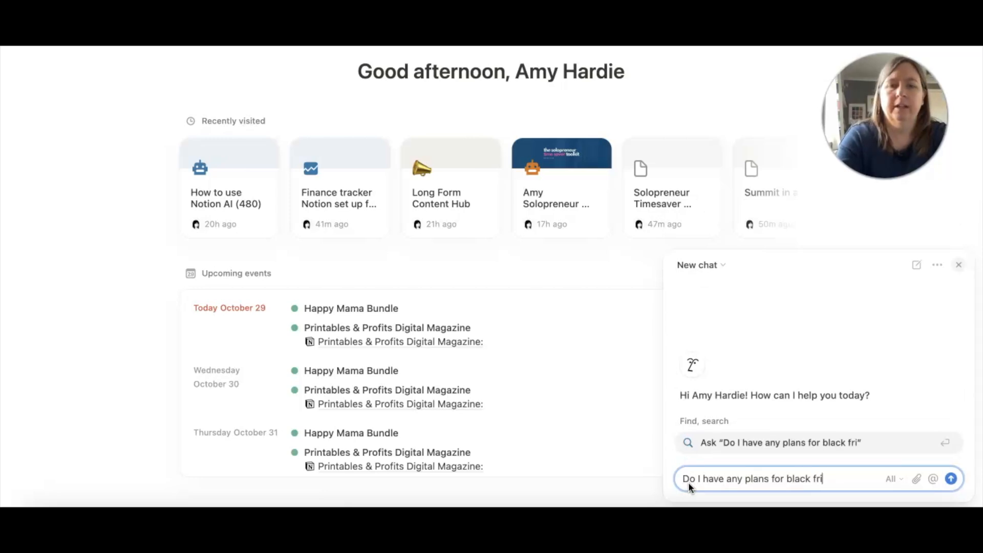
key(BackSpace)
key(BackSpace)
text(in 2024)
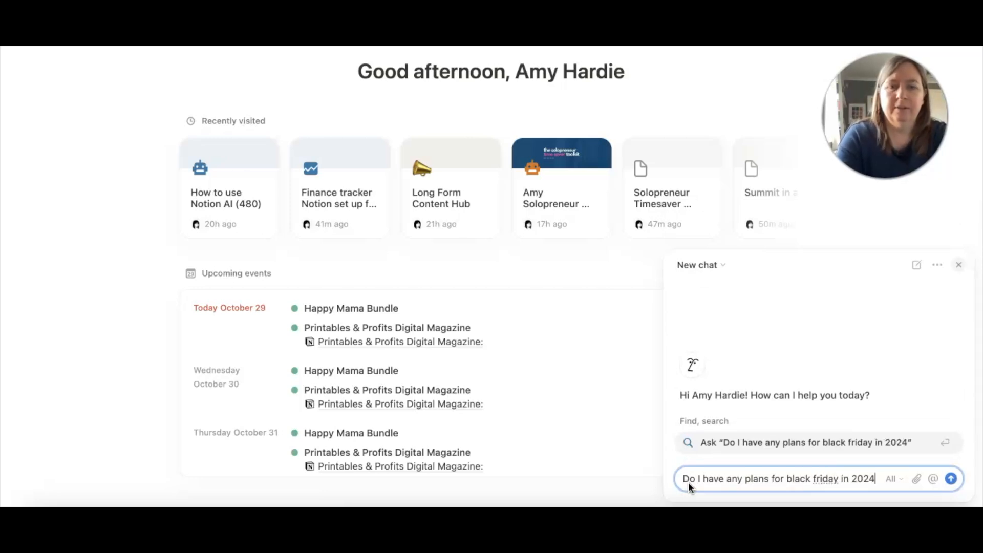
double_click(826, 476)
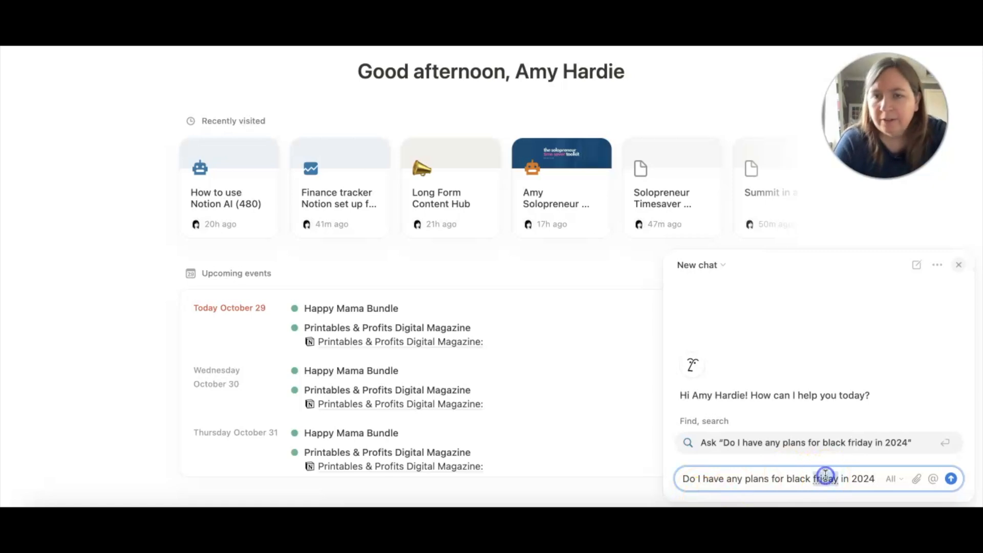
text(Friday)
click(950, 480)
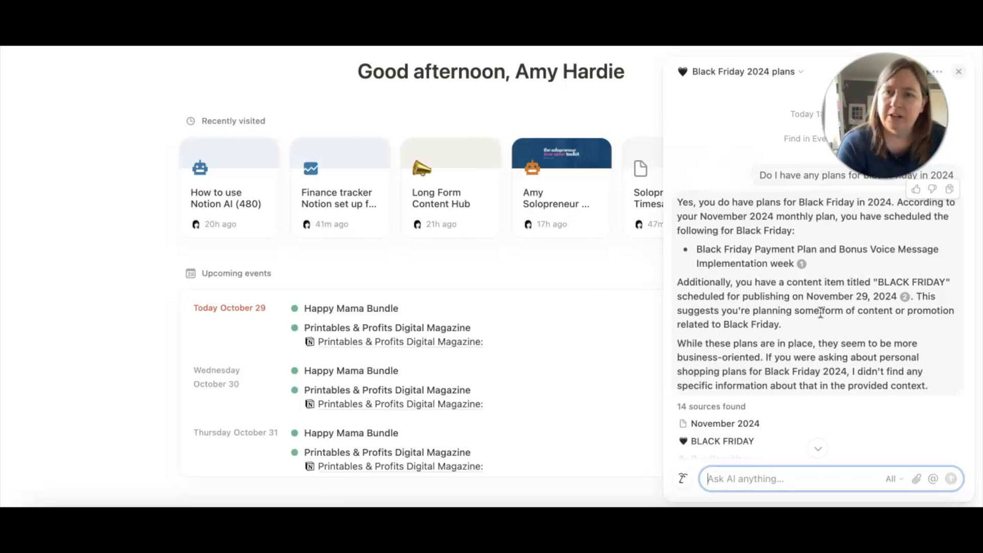
Switch the AI chat's knowledge scope to AI knowledge.
mouse_move(735, 424)
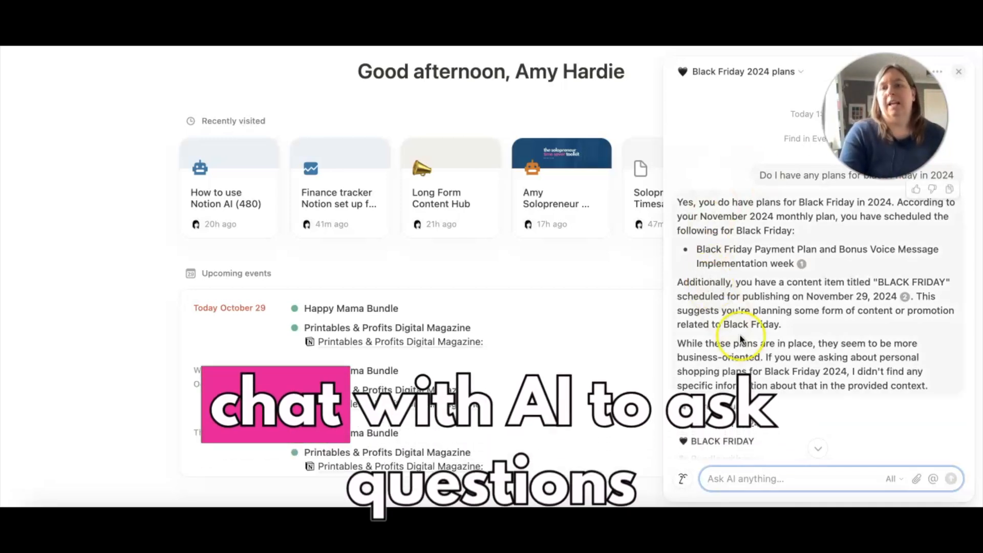
click(821, 449)
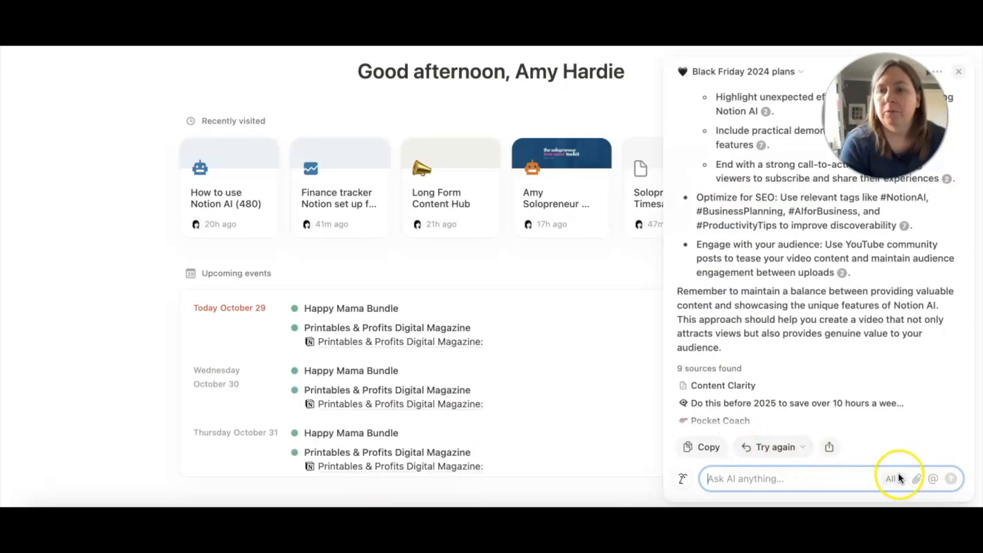
click(897, 479)
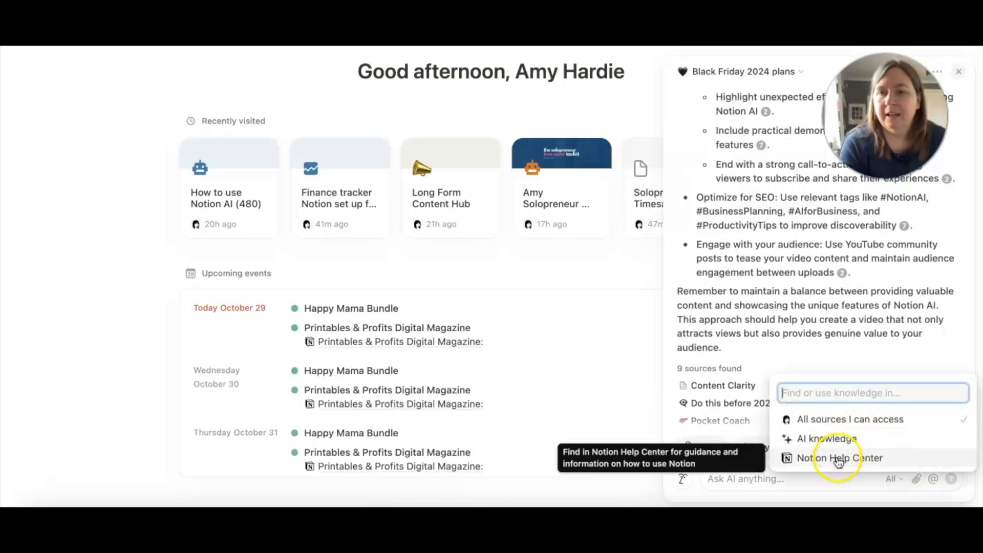
click(839, 439)
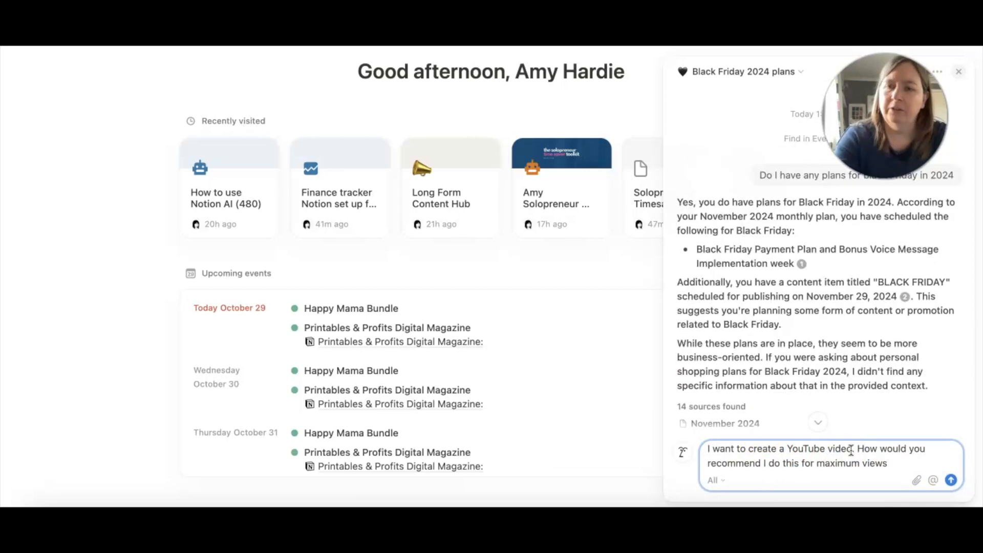
Add "about Notion AI" to the YouTube video prompt asking how to get maximum views, and send it.
text(about )
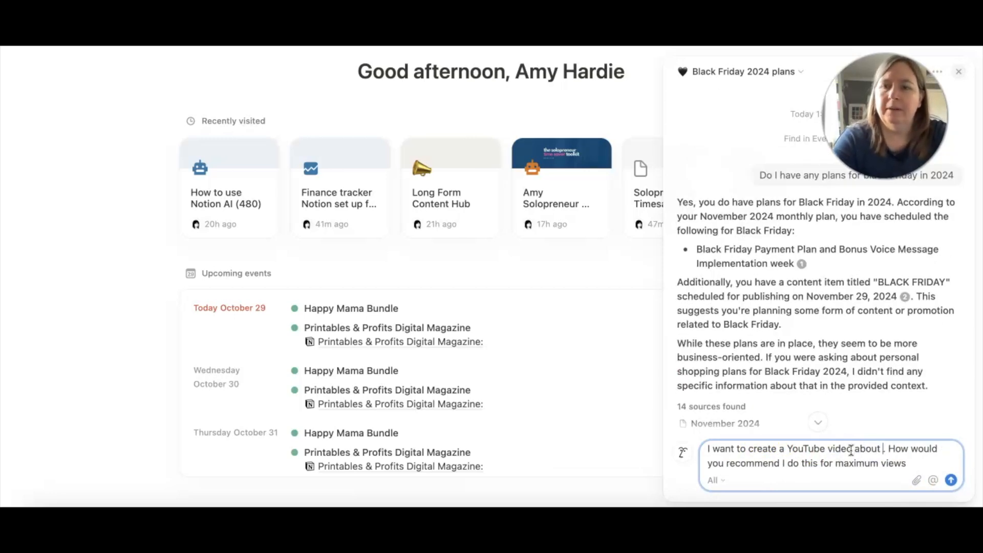
text(Notion AI)
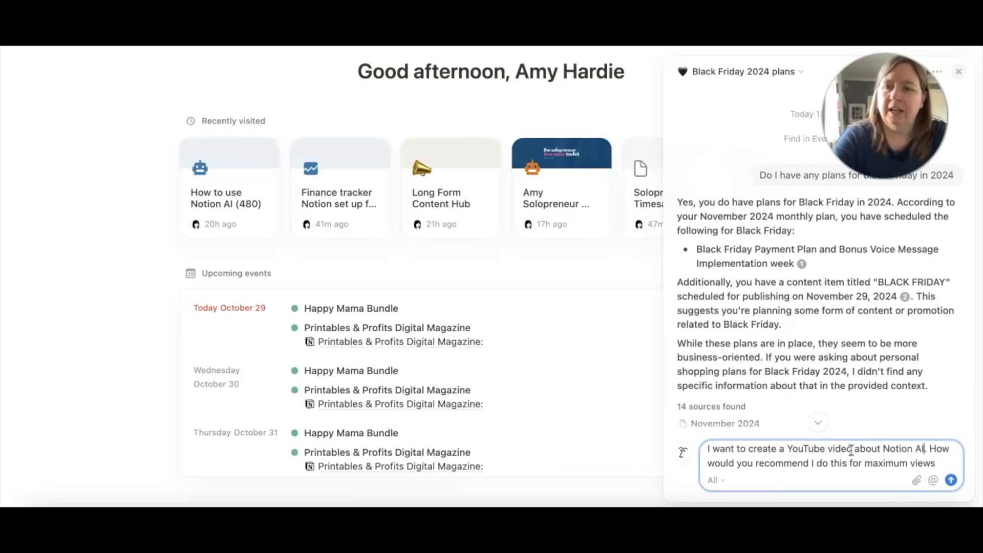
click(951, 482)
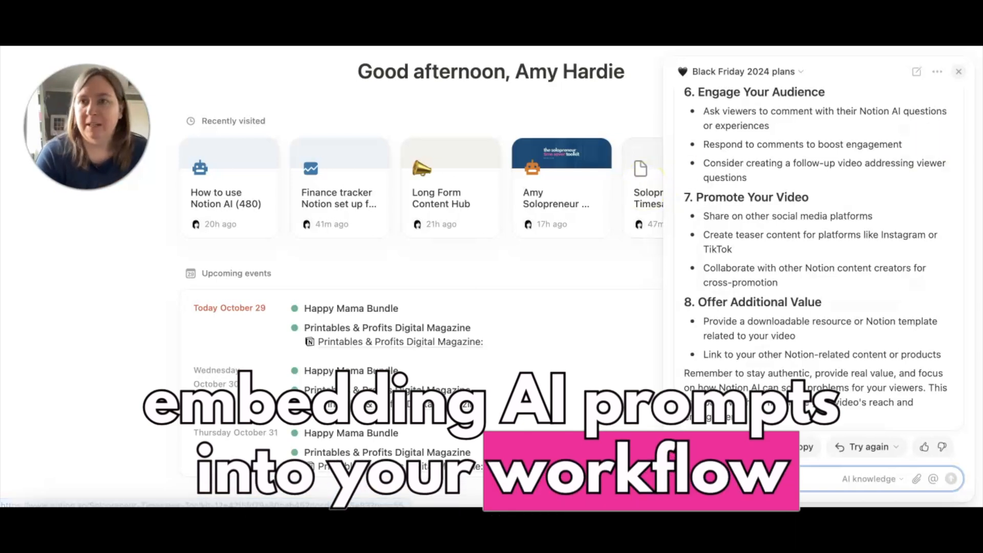
Close the AI chat and open the Solopreneur Time saver Toolkit page from the recently visited pages.
click(959, 72)
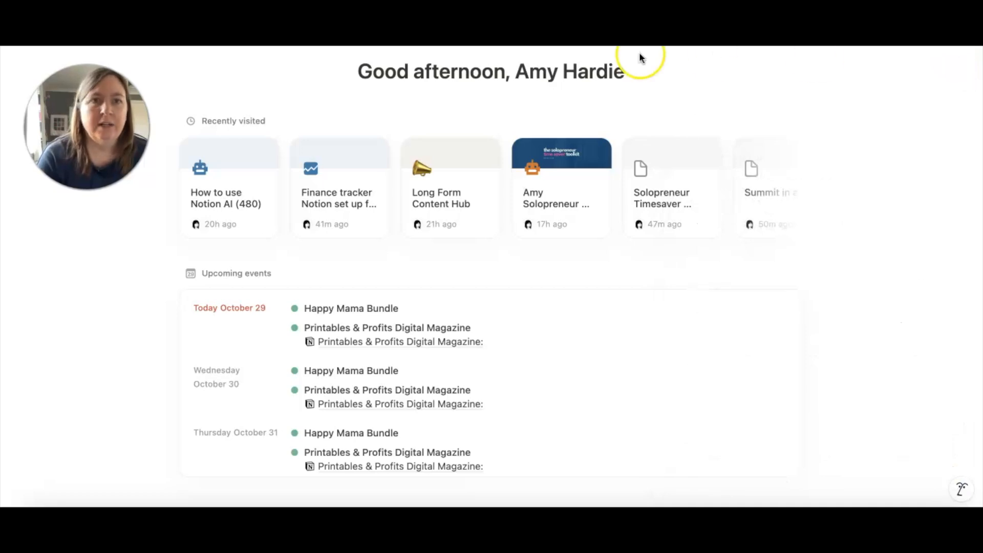
scroll(461, 179, down, 1)
click(560, 164)
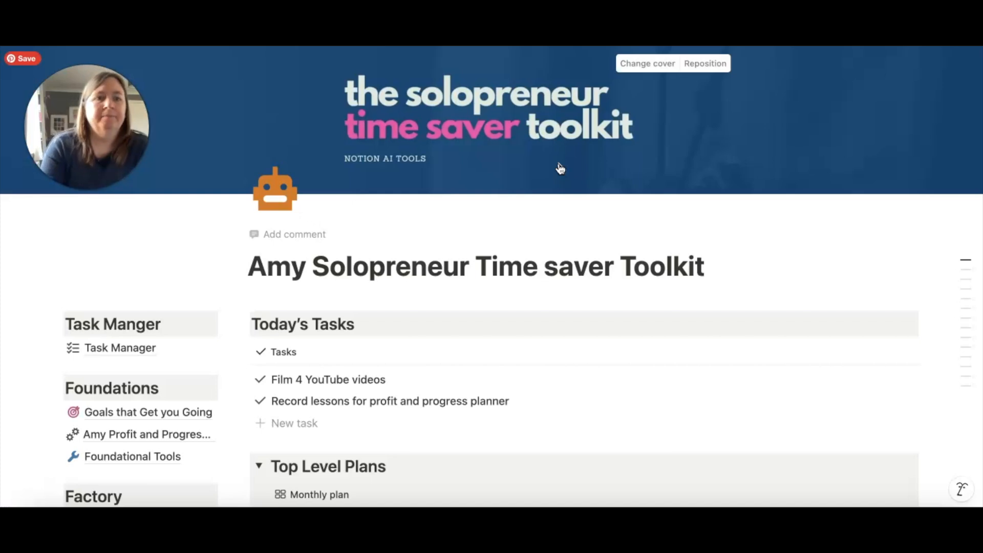
click(472, 273)
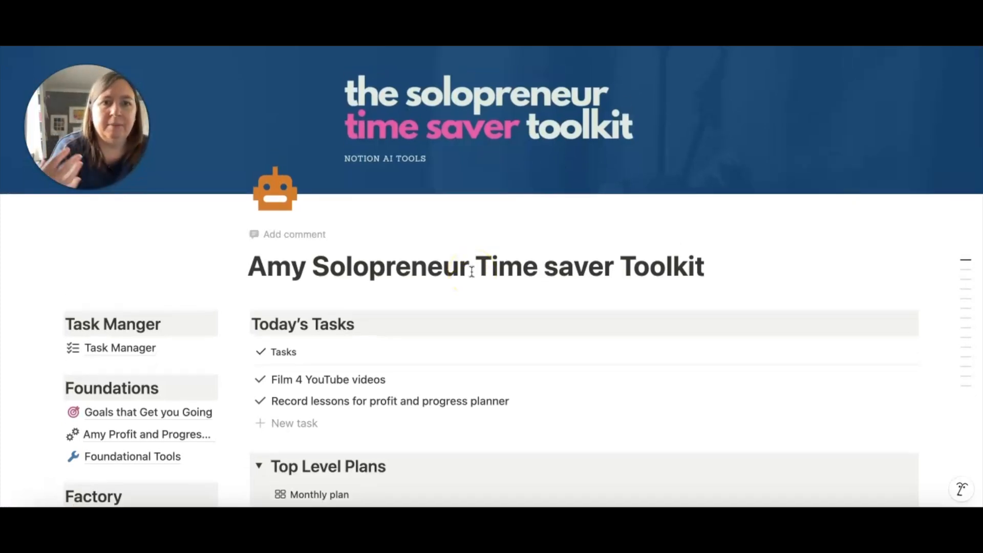
Open the Factory page linked on the toolkit dashboard.
scroll(487, 332, down, 6)
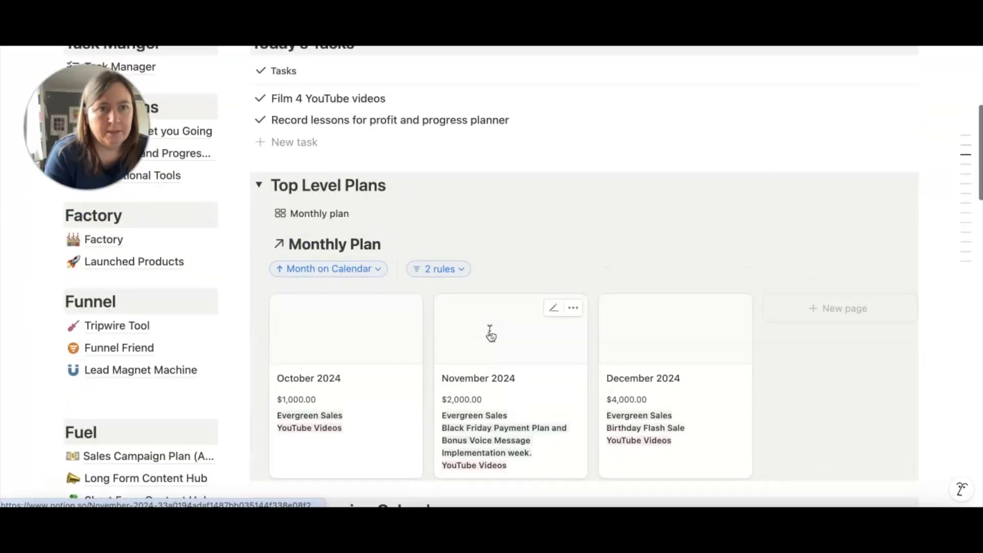
scroll(490, 334, up, 2)
click(101, 341)
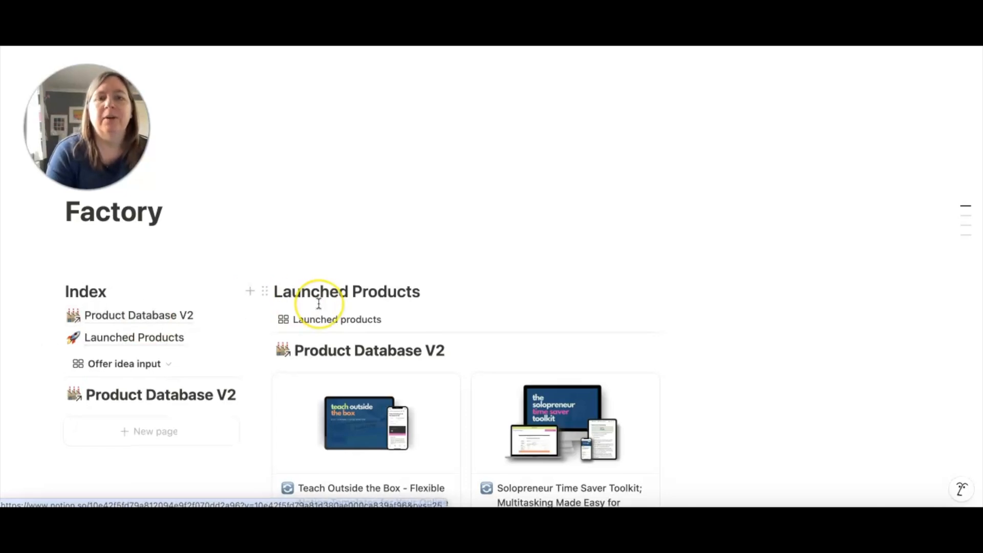
Browse the Launched Products gallery and open the Position for Profit Notion AI Tool product page.
scroll(318, 303, down, 3)
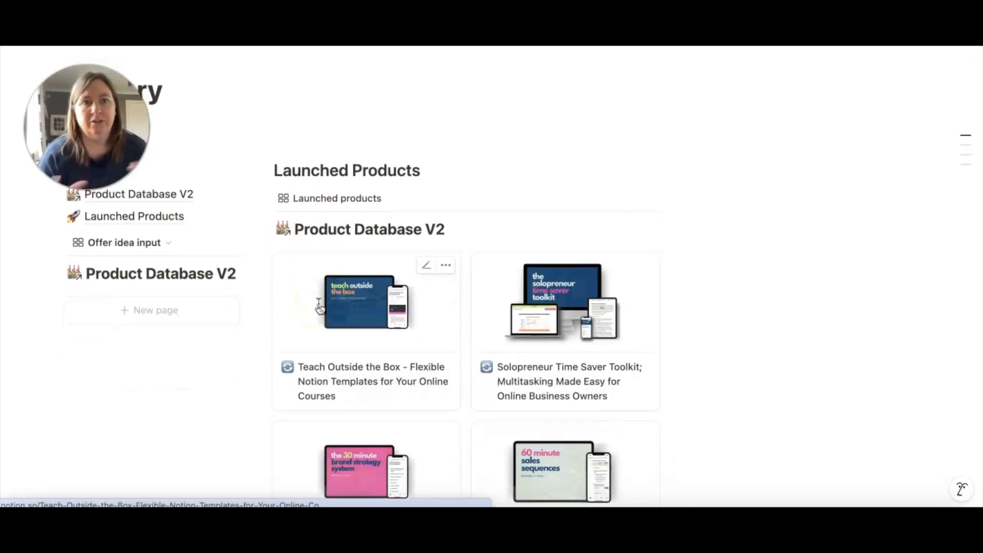
click(529, 347)
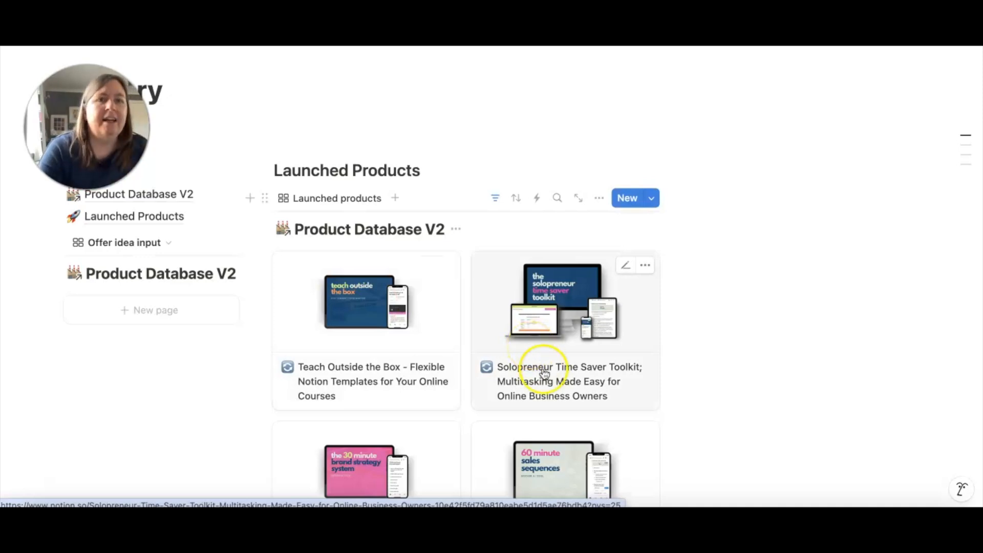
scroll(331, 343, down, 6)
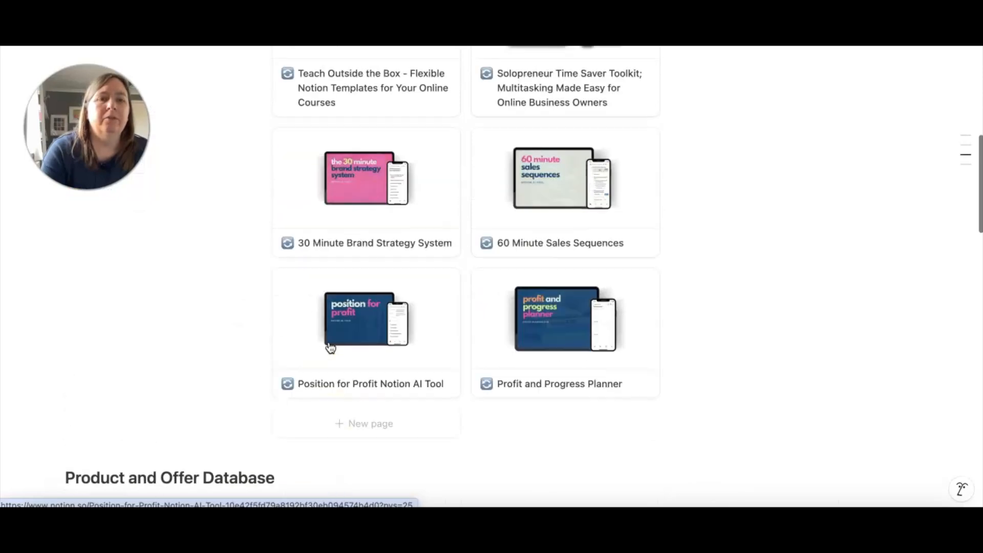
scroll(330, 347, up, 7)
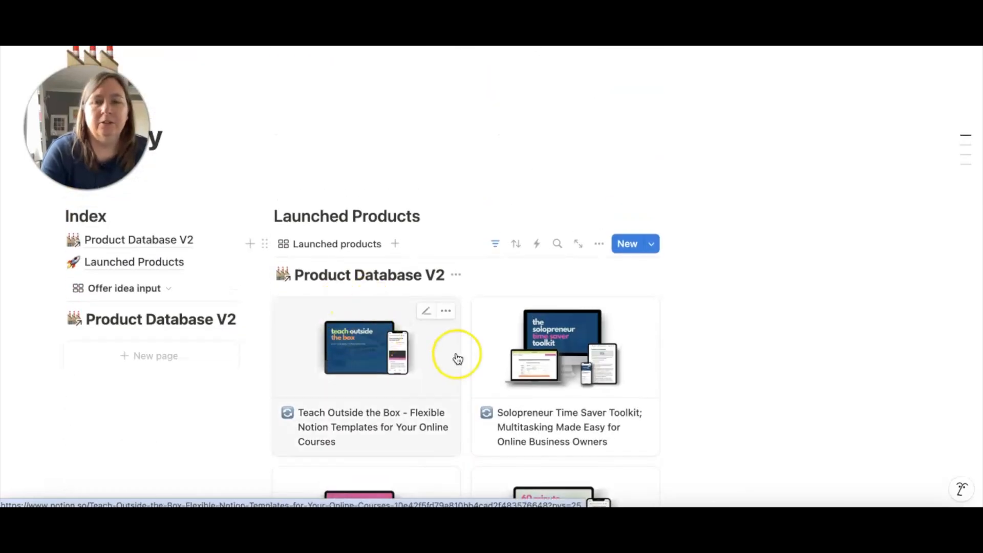
scroll(455, 357, down, 3)
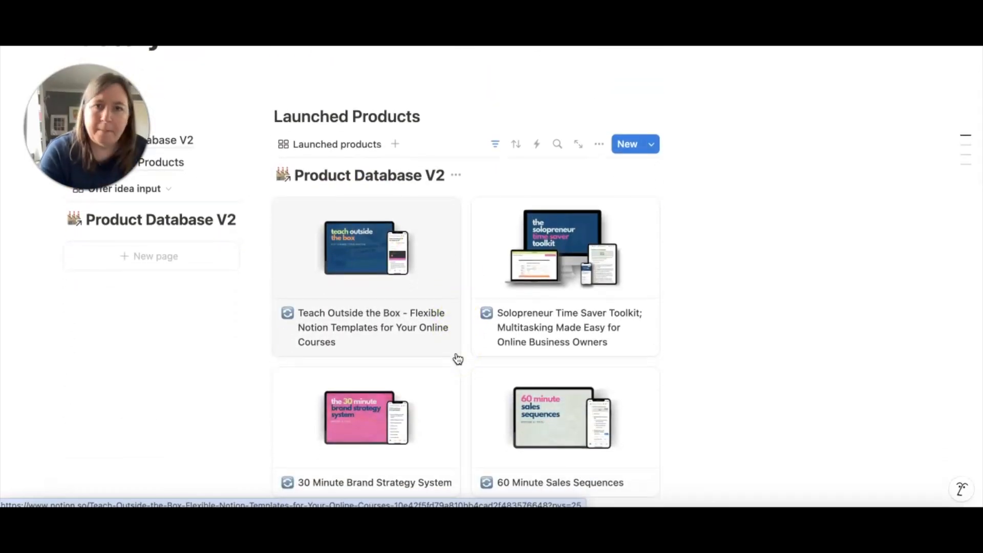
scroll(456, 366, down, 5)
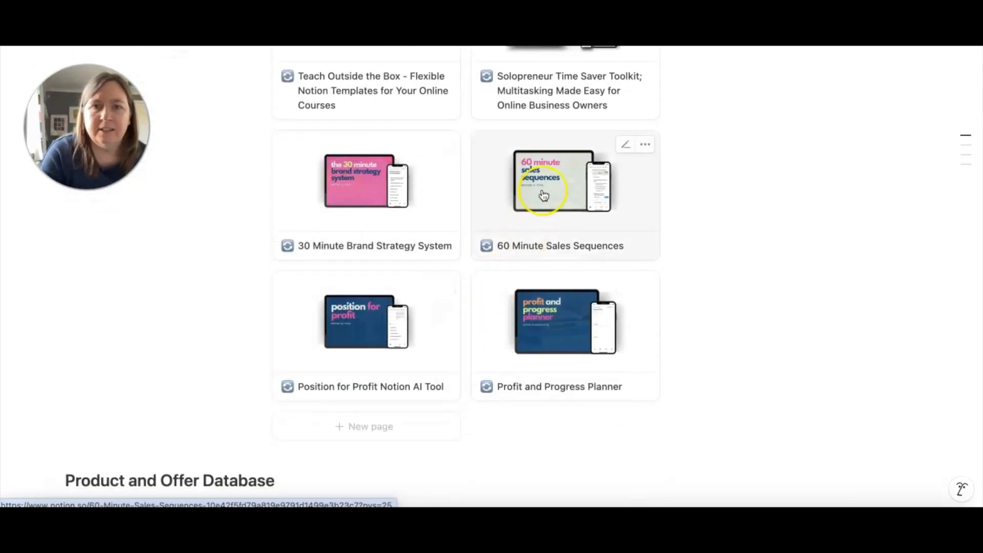
click(370, 339)
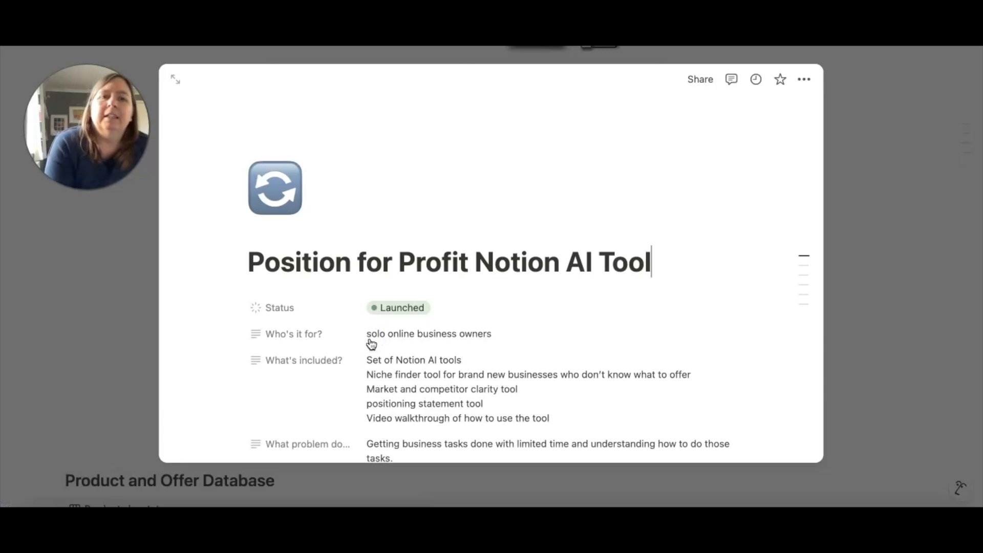
Review the product's properties, and expand the Pricing Pal section with its Pricing Strategy suggestions below them.
scroll(514, 309, down, 5)
scroll(514, 310, up, 3)
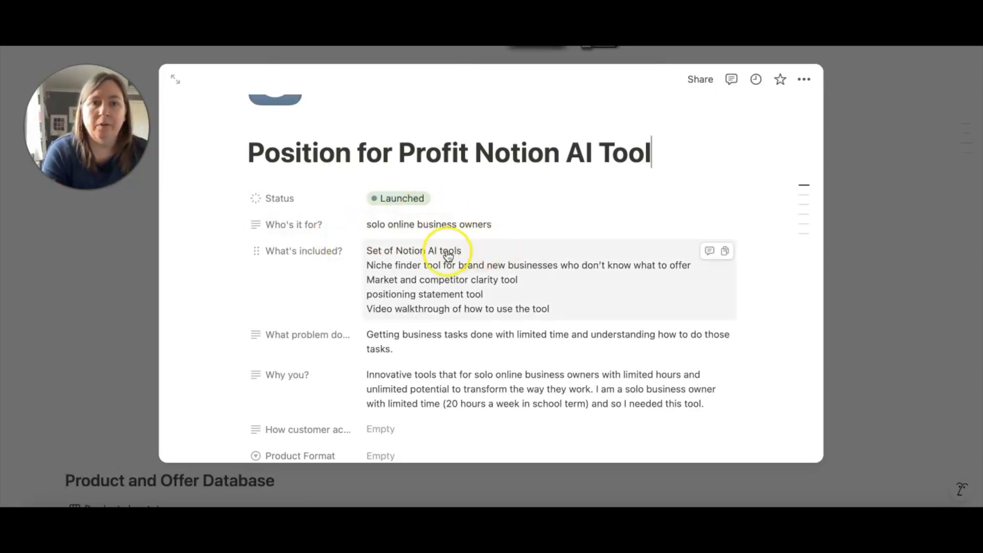
scroll(440, 287, down, 2)
scroll(444, 290, down, 12)
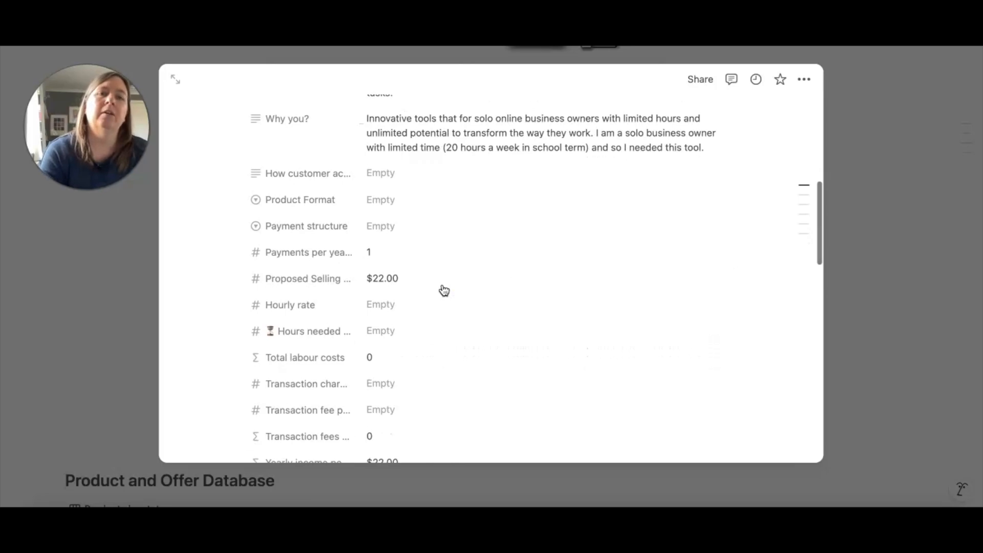
scroll(407, 376, down, 3)
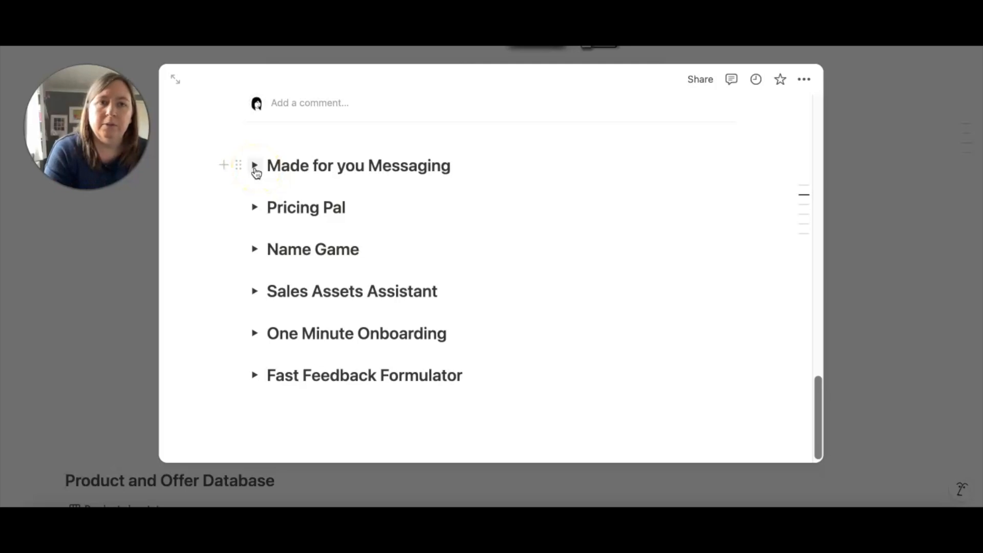
click(254, 207)
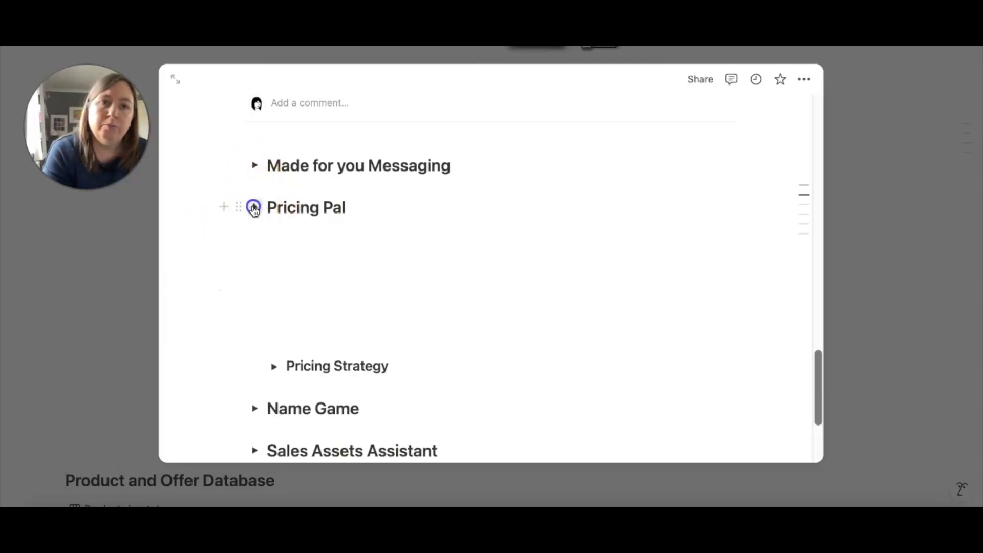
scroll(395, 242, down, 1)
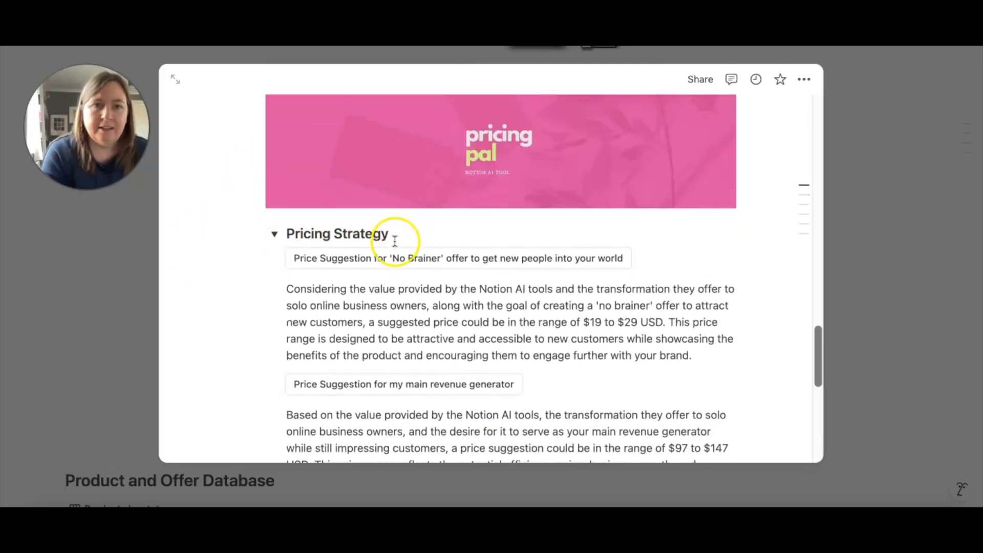
scroll(392, 256, up, 1)
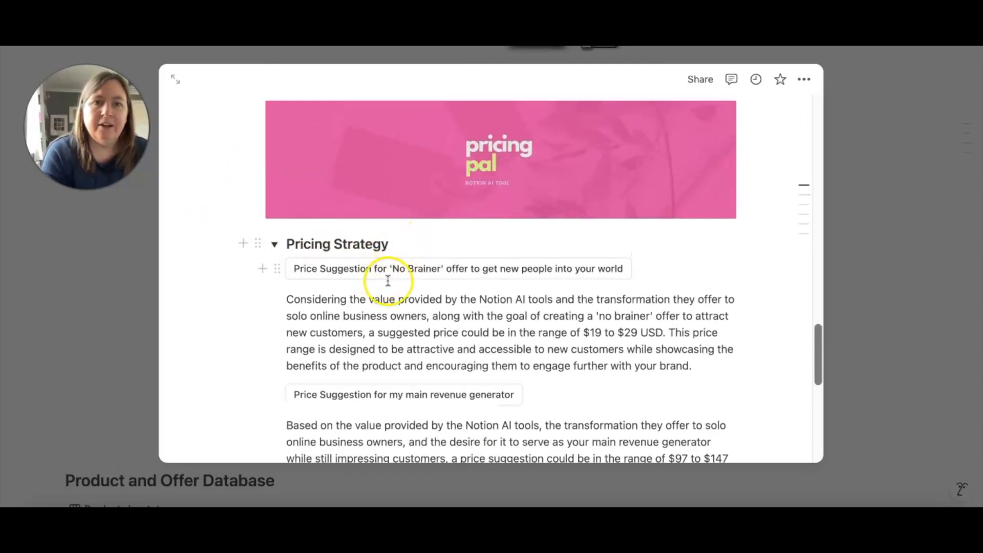
Generate an AI price suggestion for the product based on value alone and review it alongside the other pricing suggestions.
scroll(494, 272, down, 5)
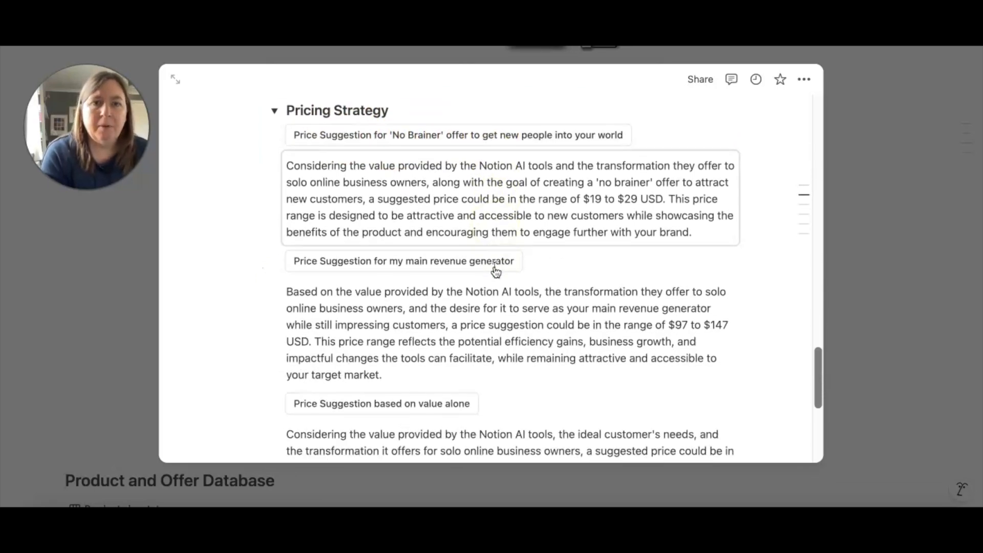
click(350, 336)
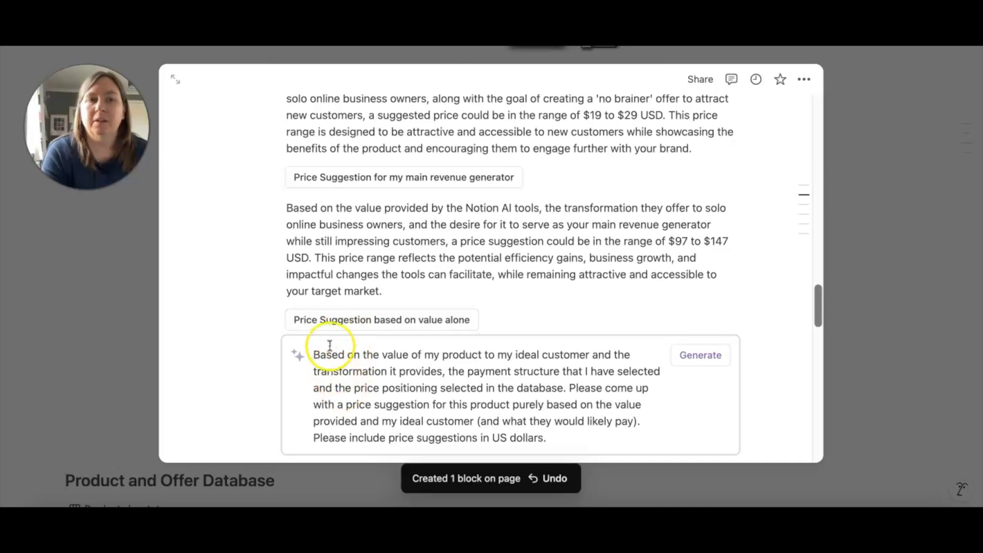
click(701, 356)
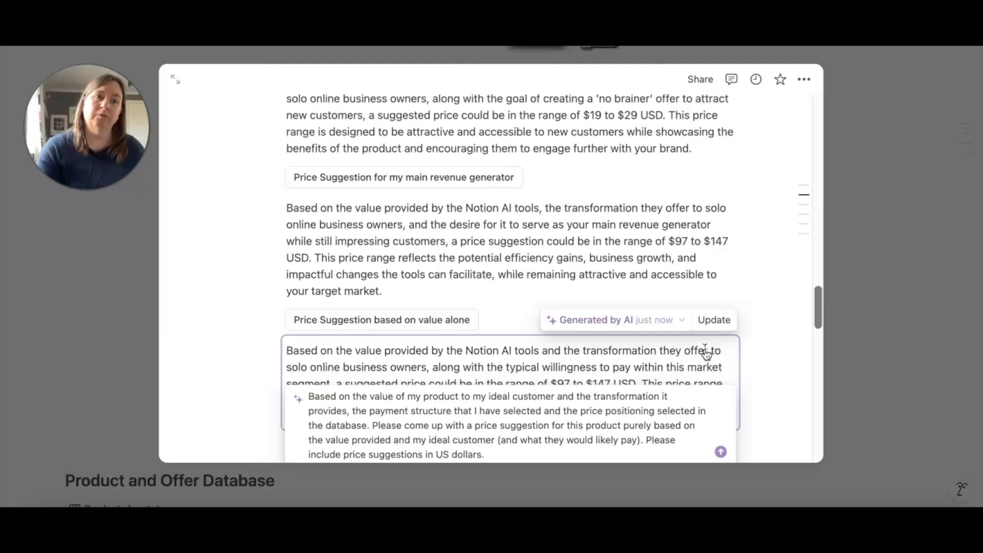
scroll(526, 309, down, 3)
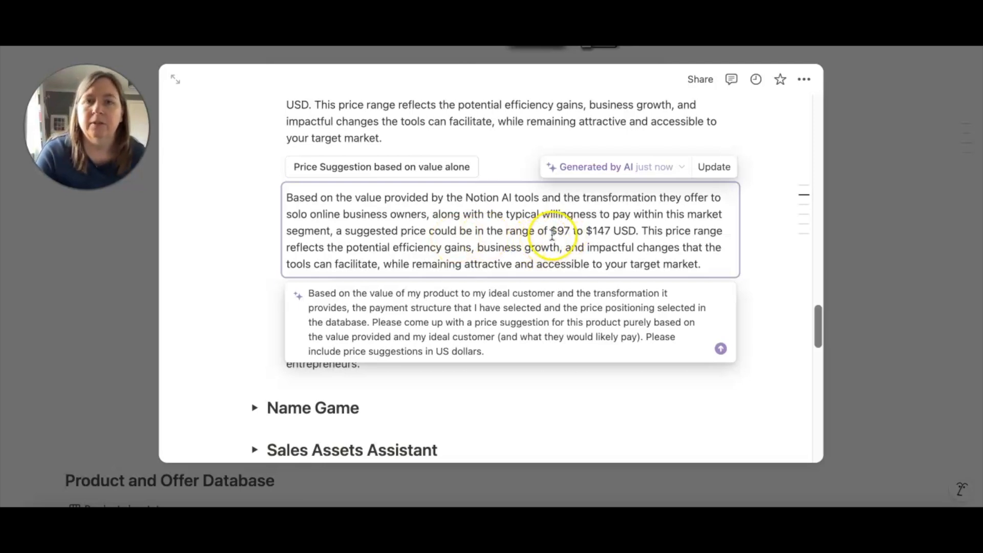
scroll(558, 232, up, 9)
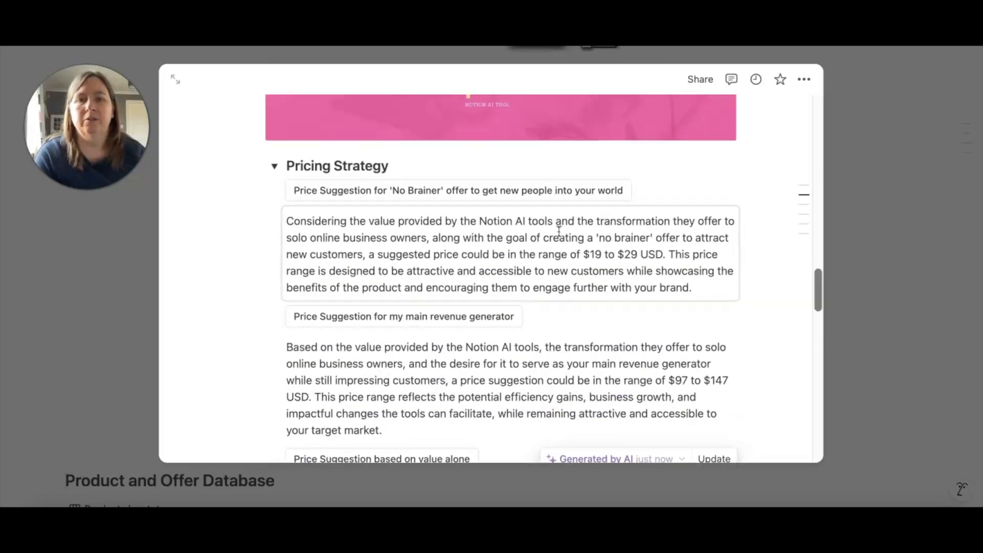
scroll(558, 232, down, 5)
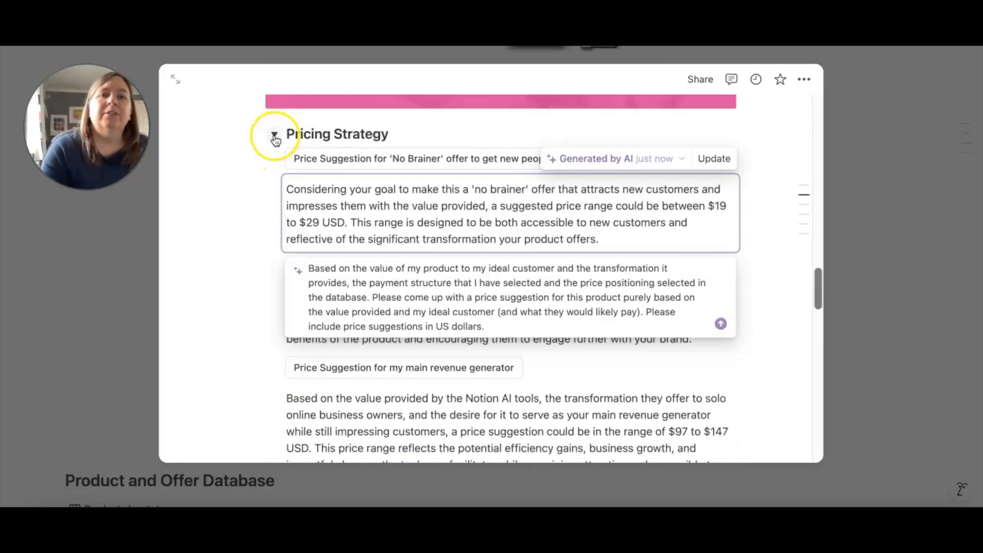
Collapse the Pricing Strategy suggestions and the Pricing Pal section.
click(275, 136)
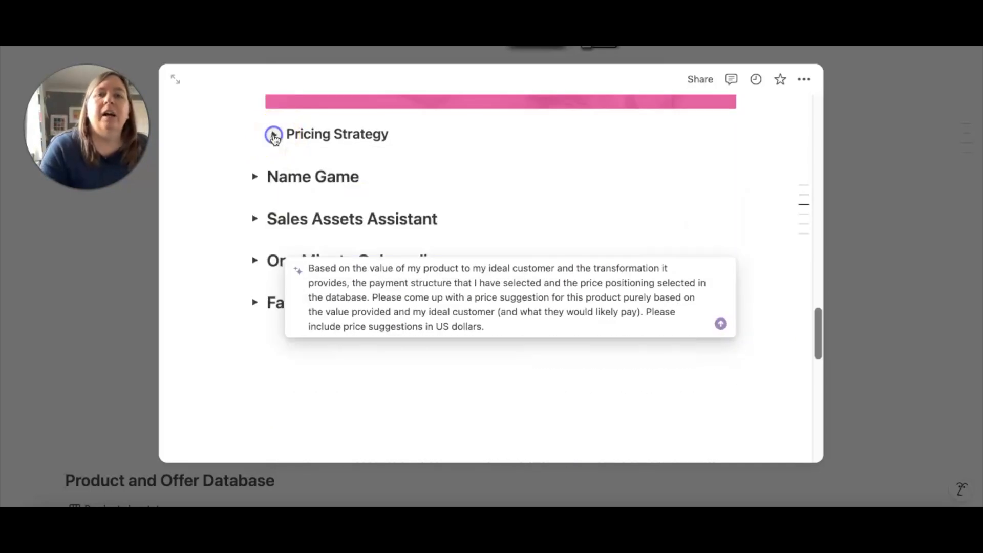
scroll(292, 138, up, 5)
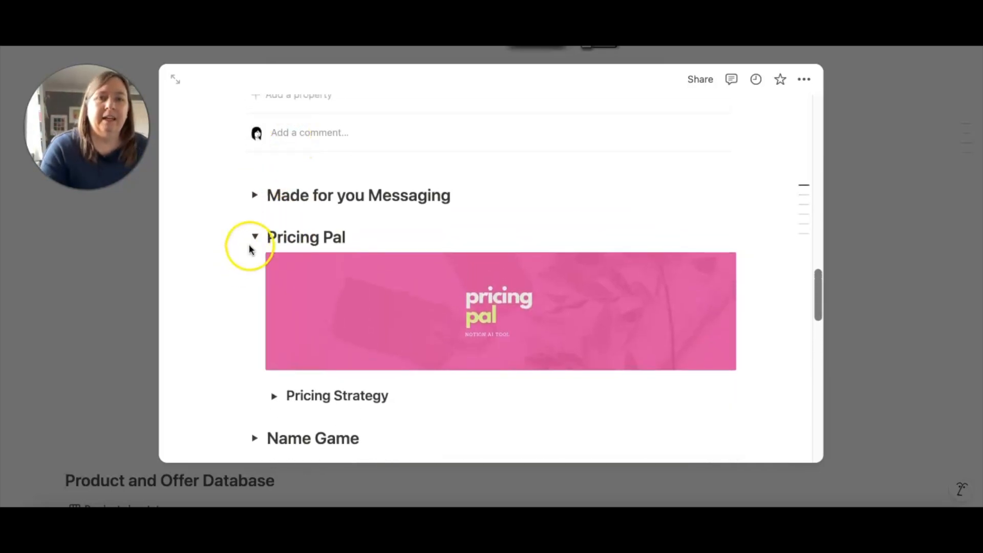
click(255, 237)
Look through the Made for you Messaging section and its Ideal Client Pain Point Finder, and collapse both again.
click(255, 196)
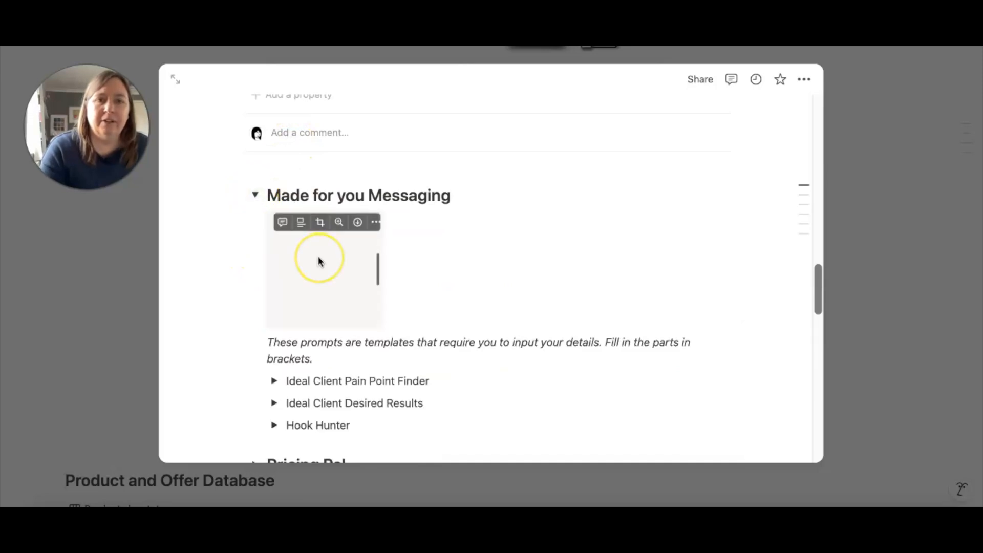
scroll(318, 262, down, 3)
scroll(318, 262, up, 4)
scroll(318, 260, down, 3)
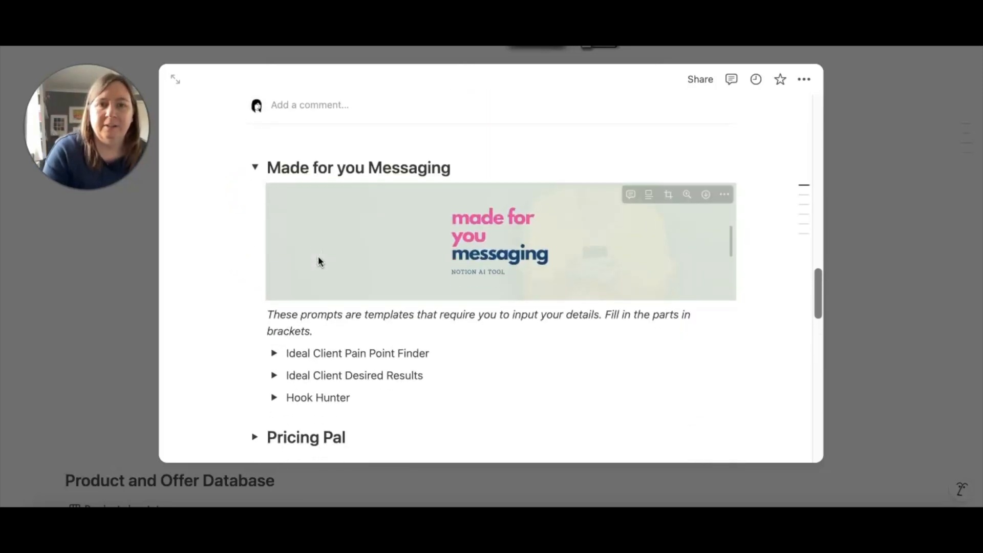
click(275, 268)
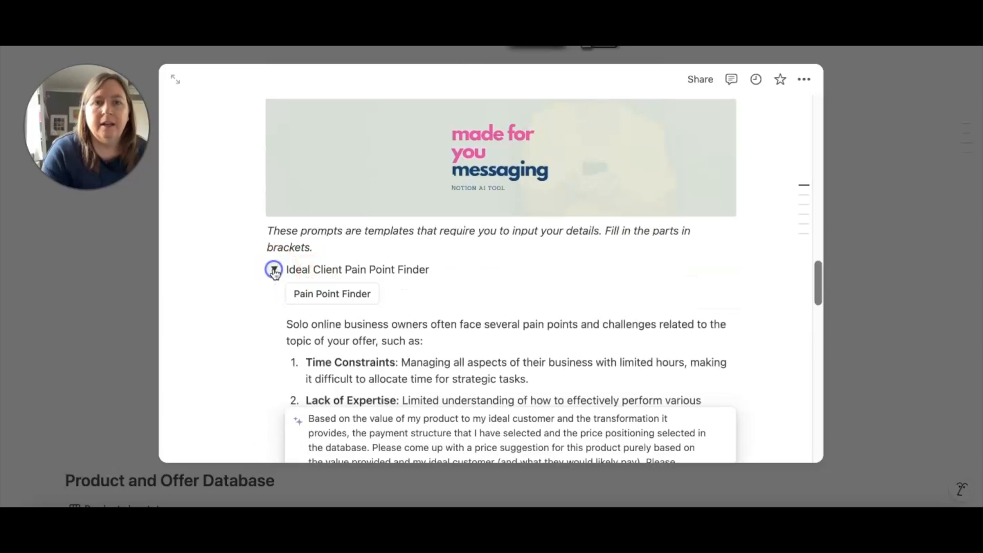
click(274, 270)
scroll(257, 180, up, 3)
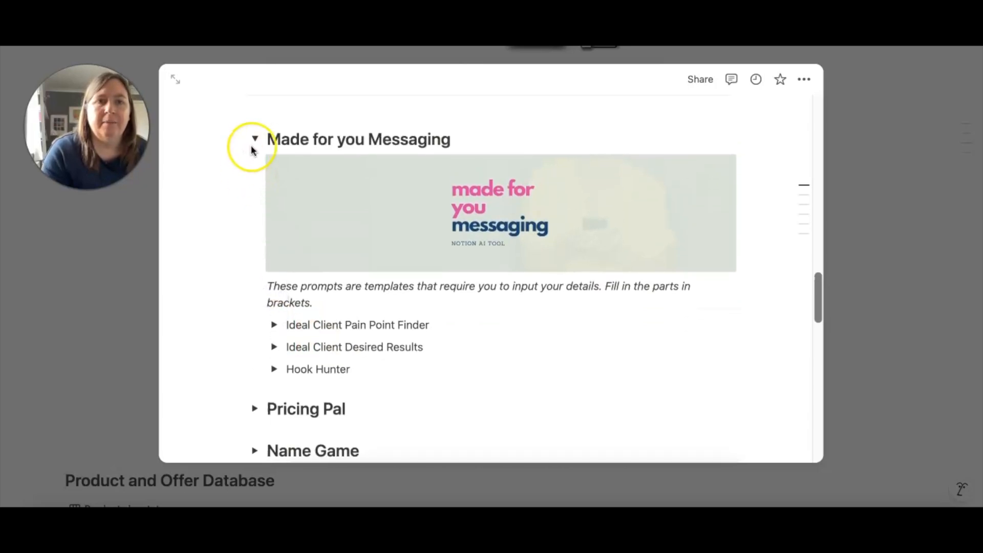
click(253, 144)
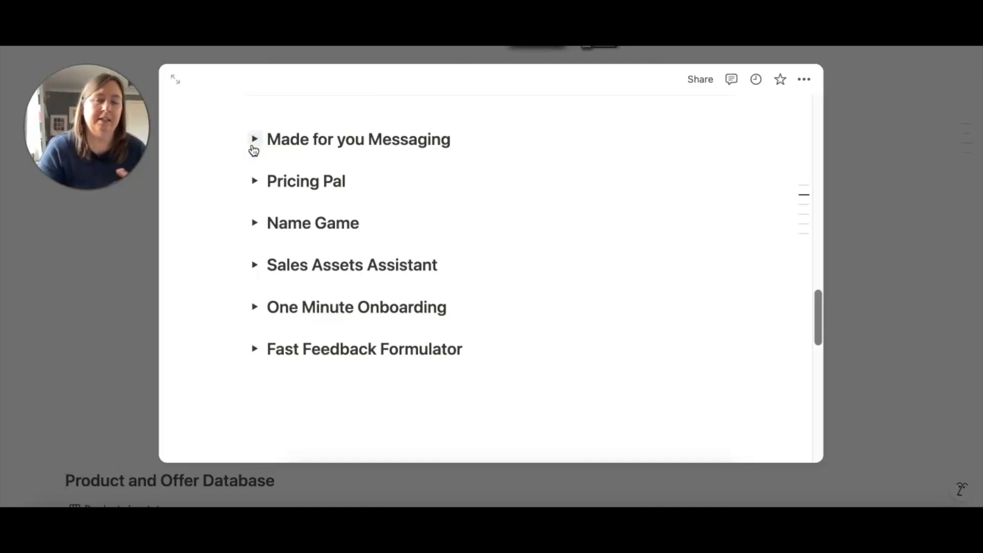
Expand the Sales Assets Assistant section and the Content Co-worker tool inside it.
scroll(291, 230, down, 3)
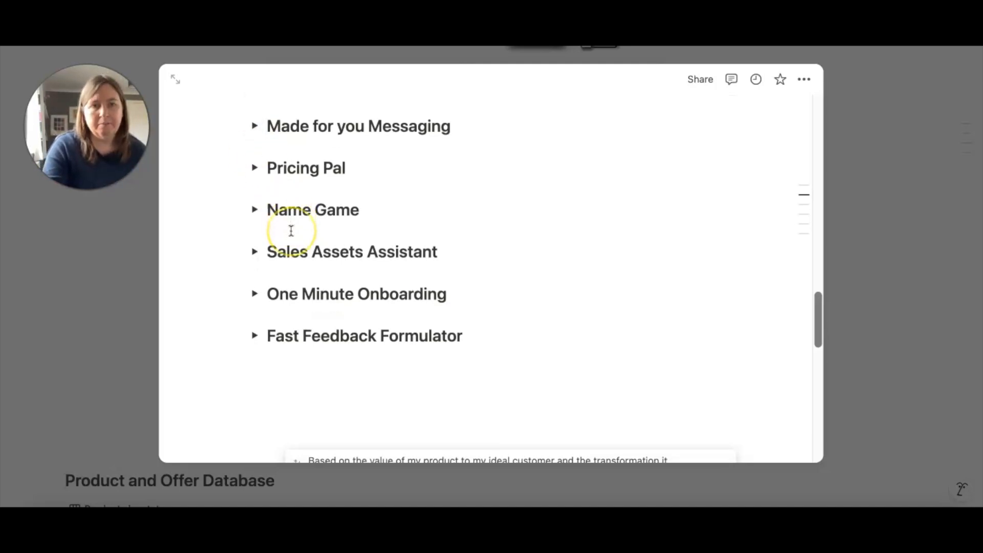
click(253, 141)
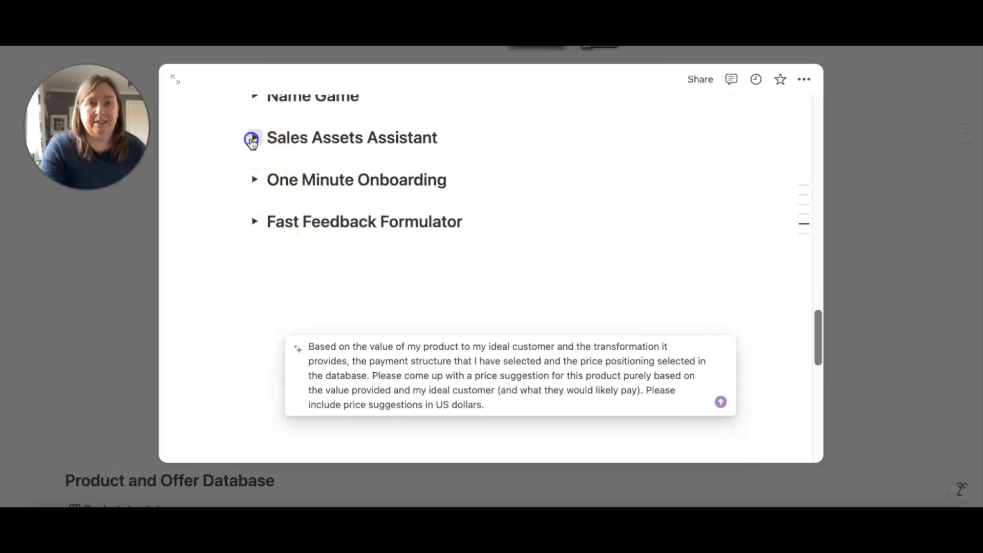
scroll(299, 224, down, 1)
scroll(299, 224, down, 3)
scroll(263, 312, up, 1)
click(272, 332)
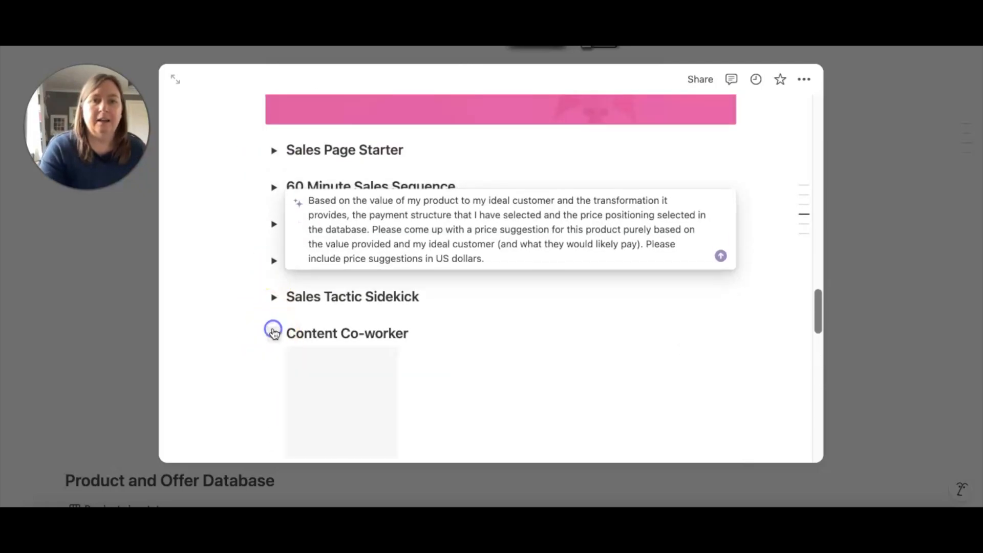
scroll(364, 345, down, 1)
scroll(364, 345, down, 4)
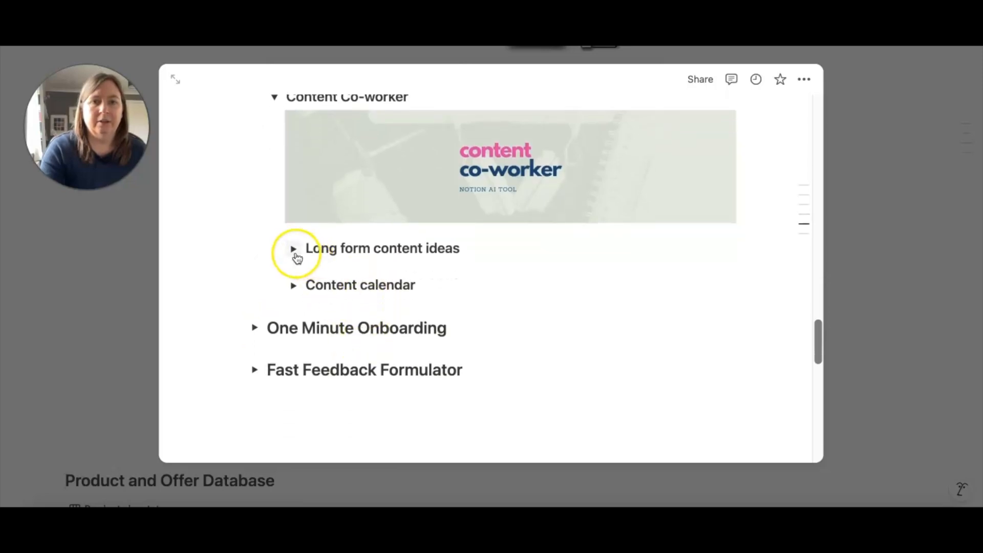
Expand Long form content ideas and generate 20 long form content ideas with its pre-written AI prompt.
click(294, 250)
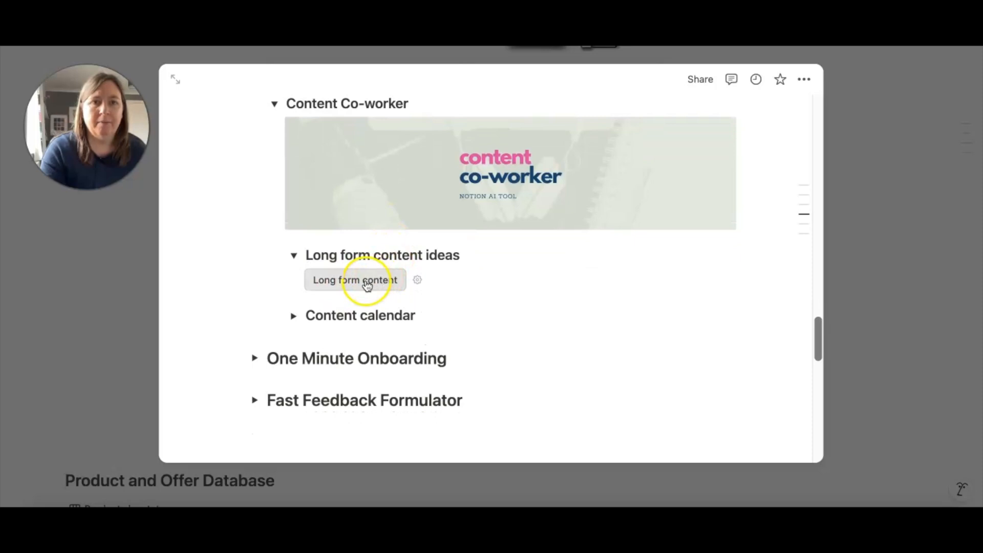
click(367, 282)
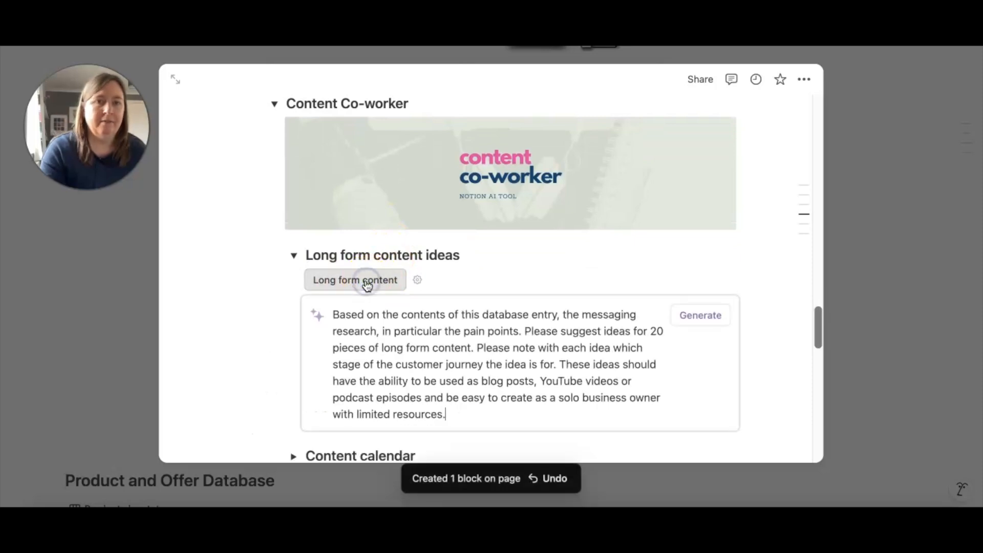
click(702, 315)
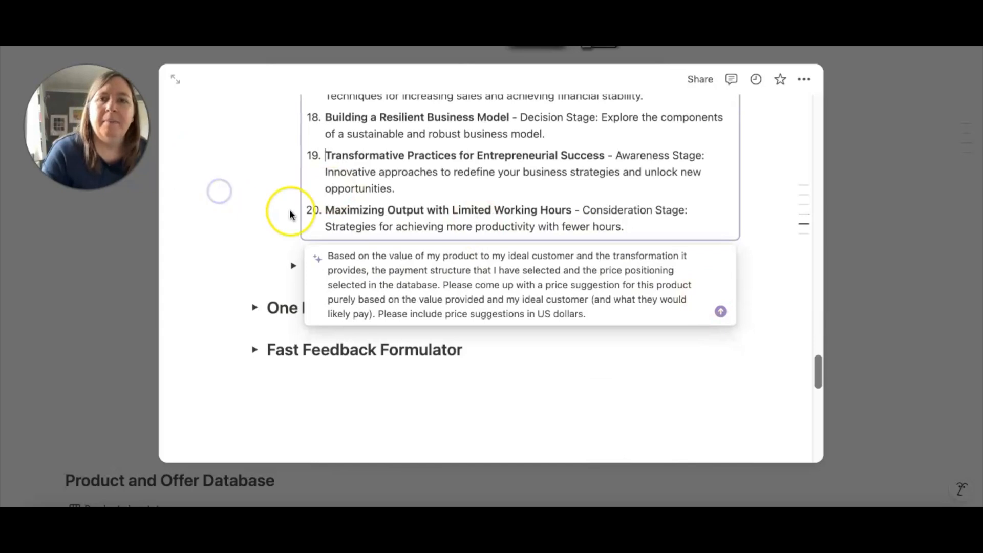
Review the generated content ideas and highlight the title "Finding Your Niche: A Guide for Solo Entrepreneurs".
click(267, 205)
scroll(235, 244, up, 15)
drag(326, 266, 590, 263)
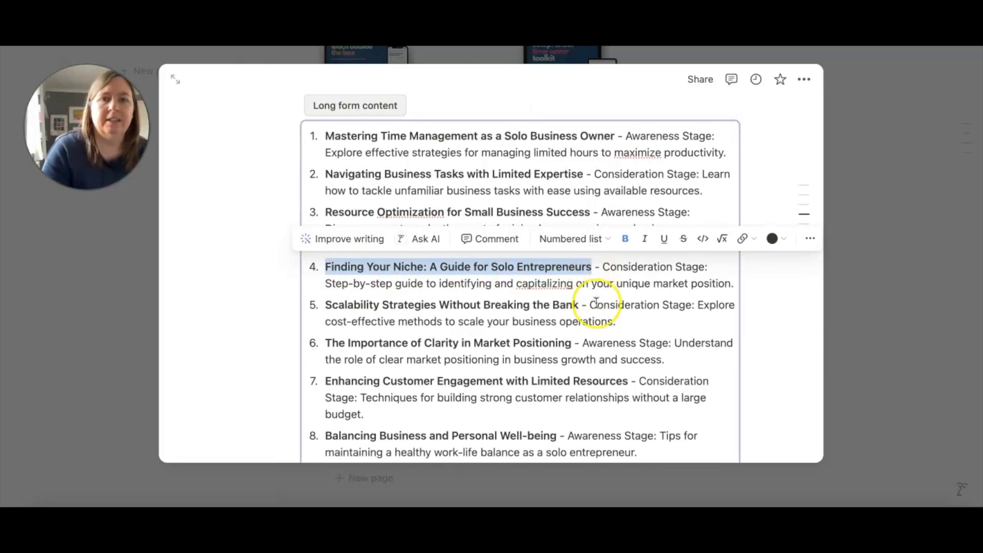
Expand the Content calendar section, view the page of the entry scheduled on Tuesday the 29th, and close it.
scroll(589, 307, down, 10)
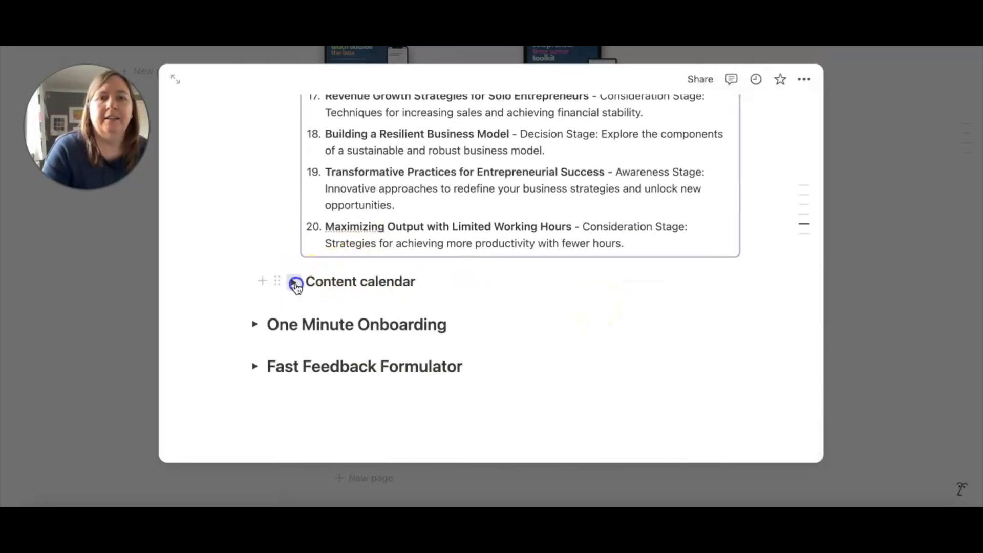
click(294, 282)
scroll(395, 299, down, 3)
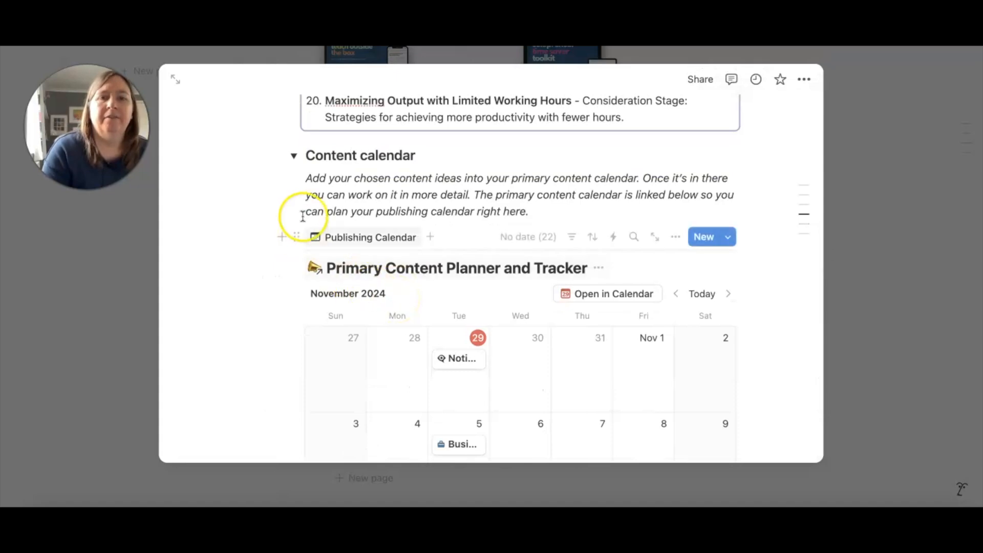
scroll(415, 294, down, 2)
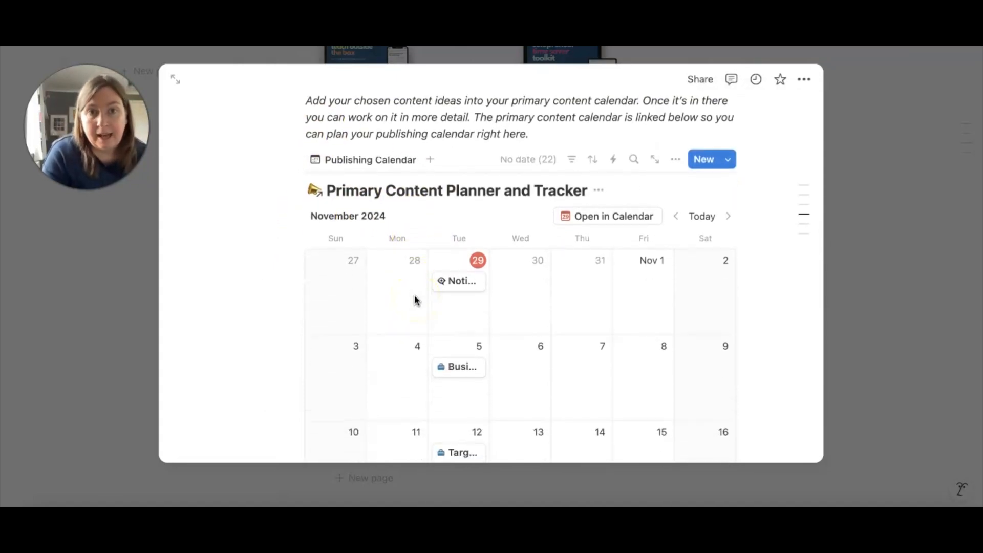
click(459, 281)
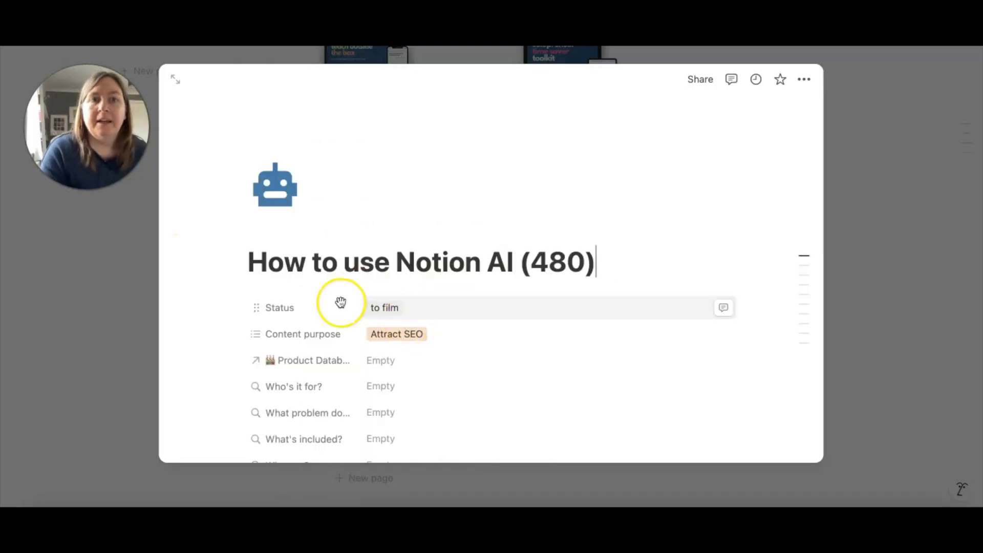
click(112, 269)
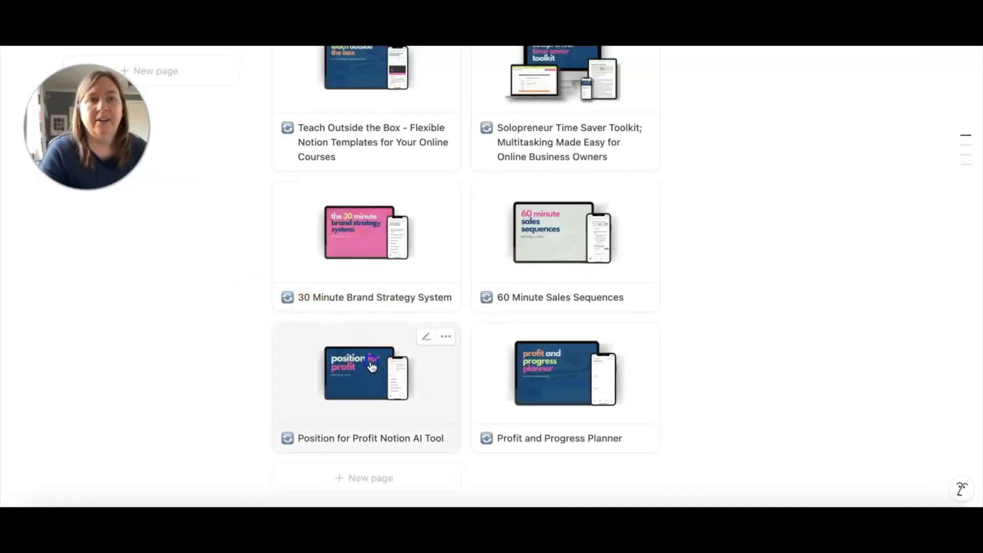
Reopen the Position for Profit Notion AI Tool page, look over its publishing calendar, and close the page.
click(372, 367)
scroll(527, 325, down, 3)
scroll(483, 364, up, 5)
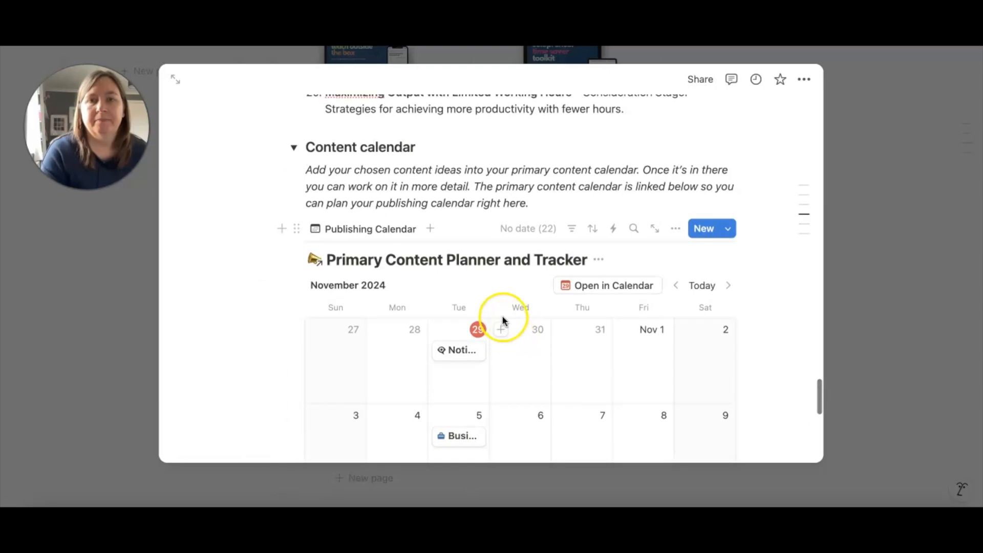
scroll(505, 324, down, 3)
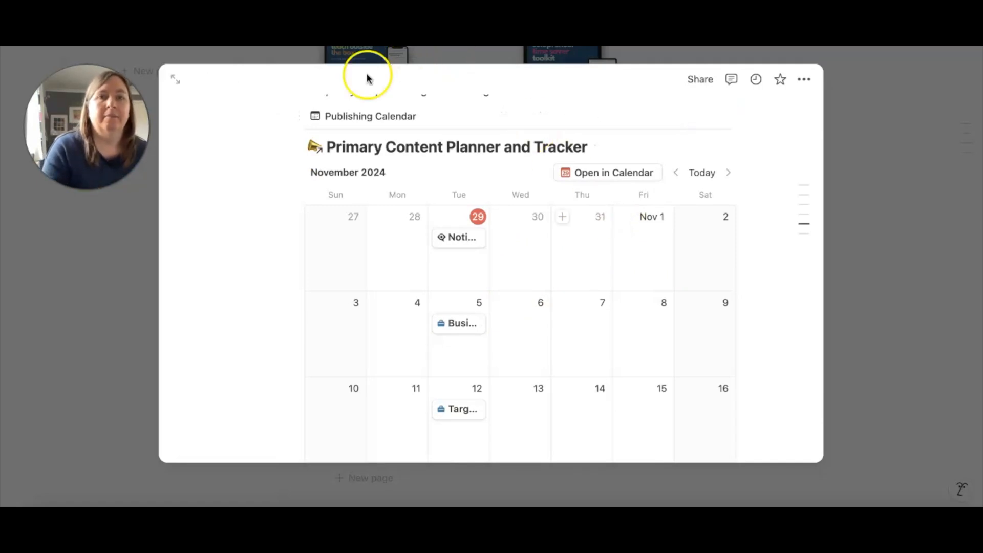
click(130, 228)
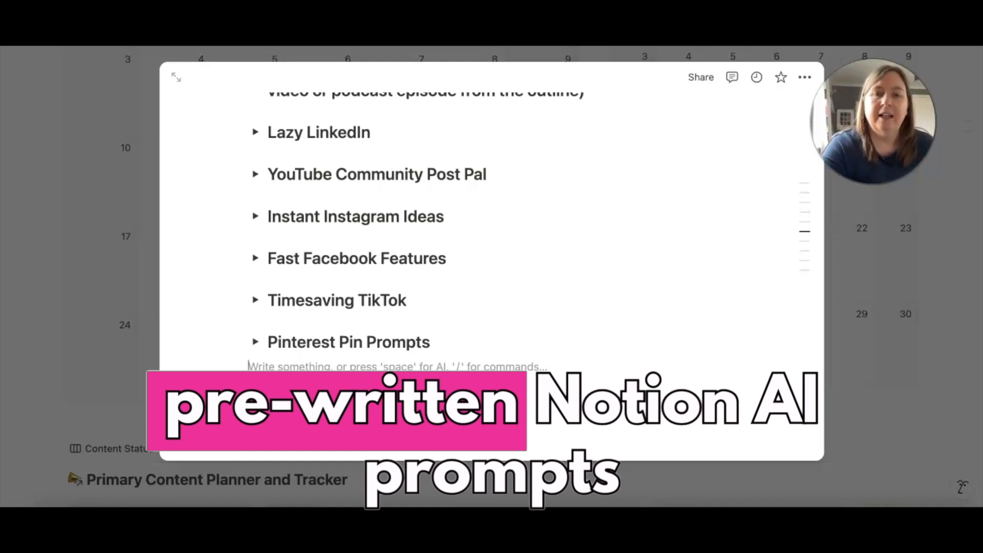
Bring up Notion AI on the empty line below Pinterest Pin Prompts and examine its writing, search, draft and recent prompt options.
key(space)
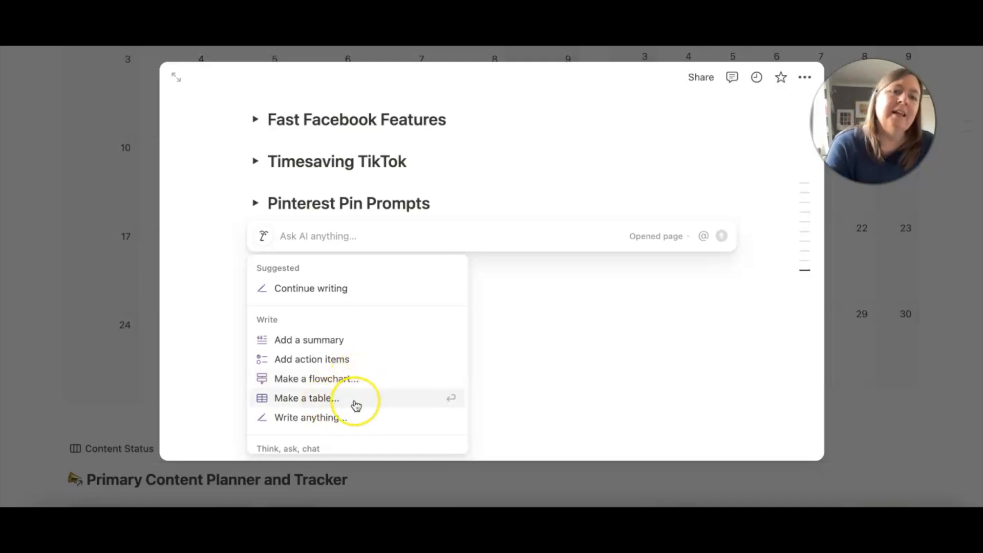
scroll(357, 406, down, 2)
scroll(340, 356, down, 3)
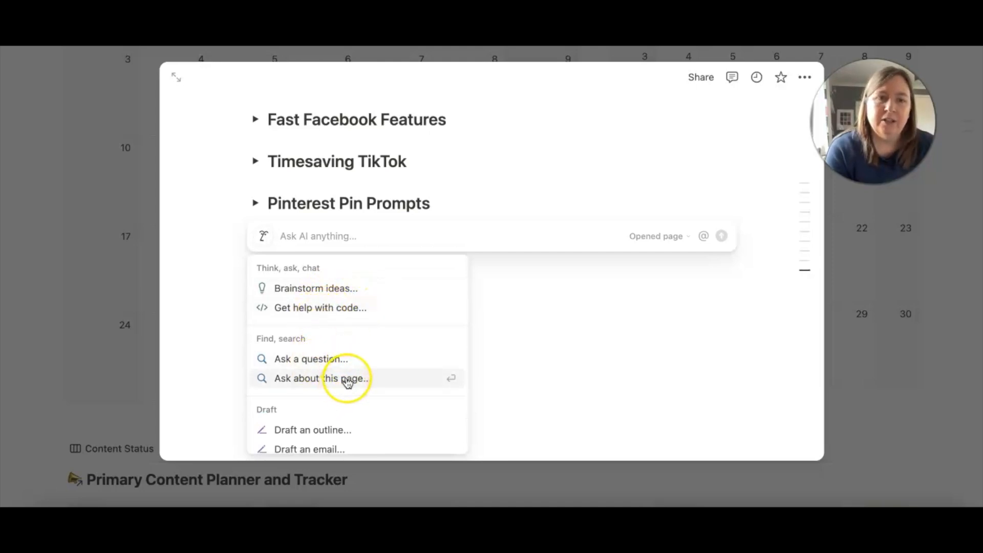
scroll(347, 380, down, 1)
scroll(347, 382, up, 2)
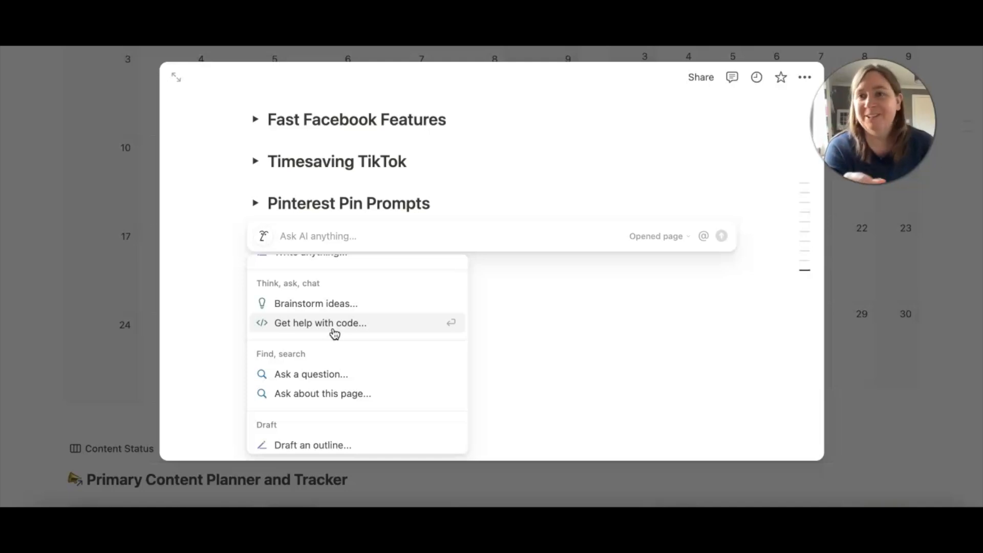
click(338, 362)
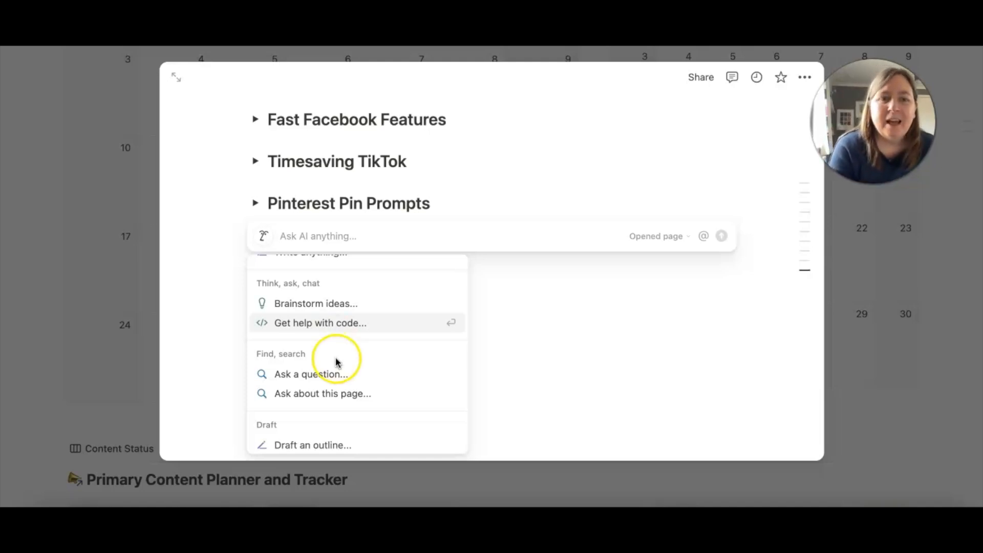
scroll(334, 369, down, 2)
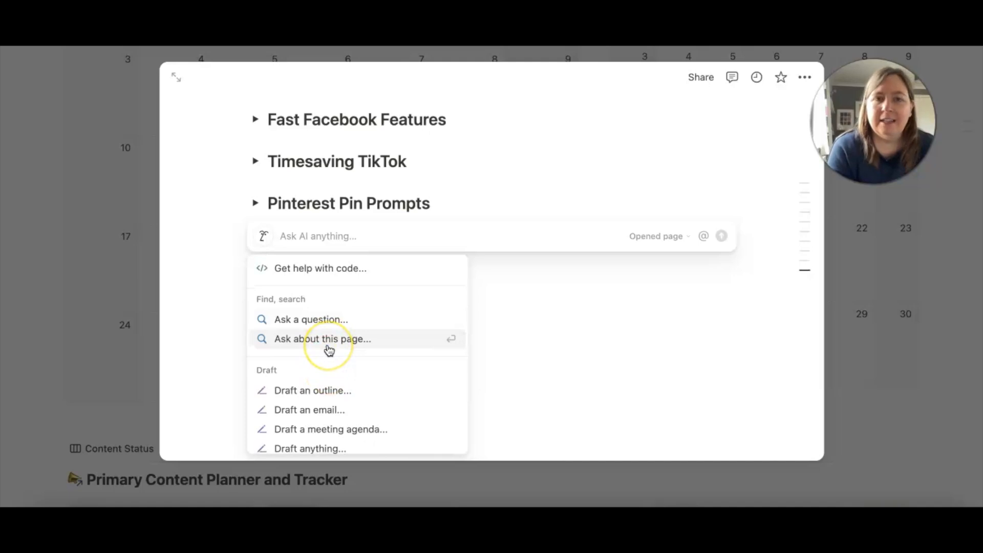
scroll(323, 389, down, 5)
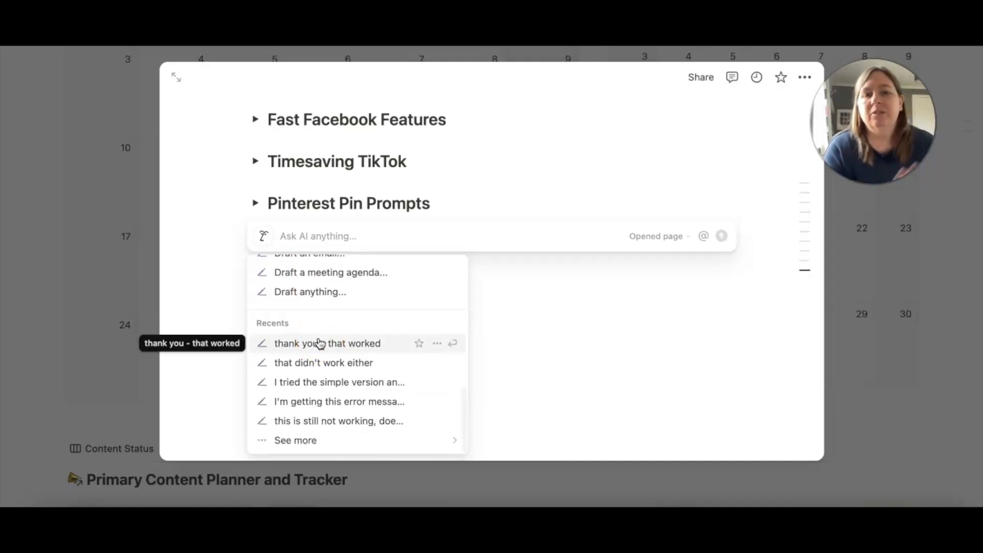
Expand the remaining recent prompts in the Notion AI menu and look back over its search and draft options.
click(321, 442)
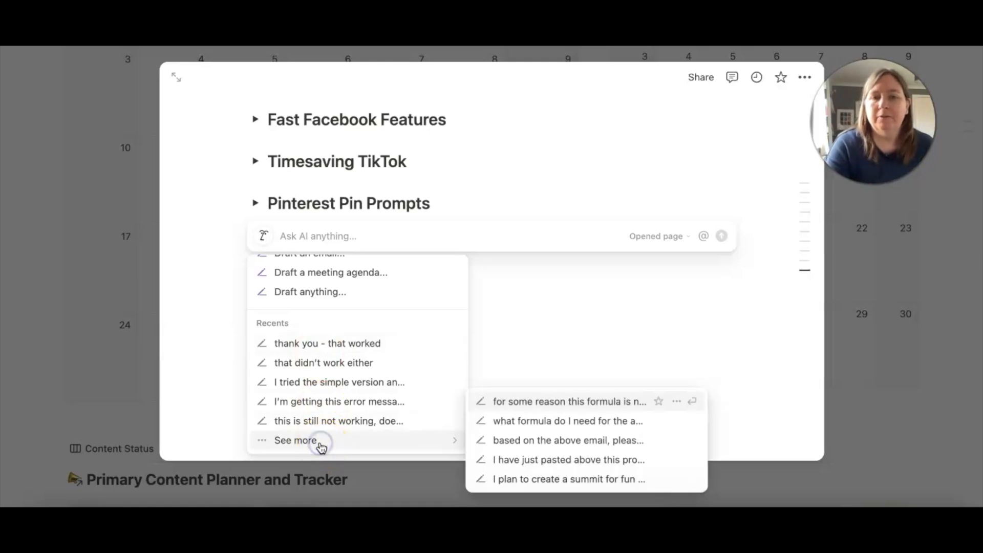
scroll(328, 381, up, 5)
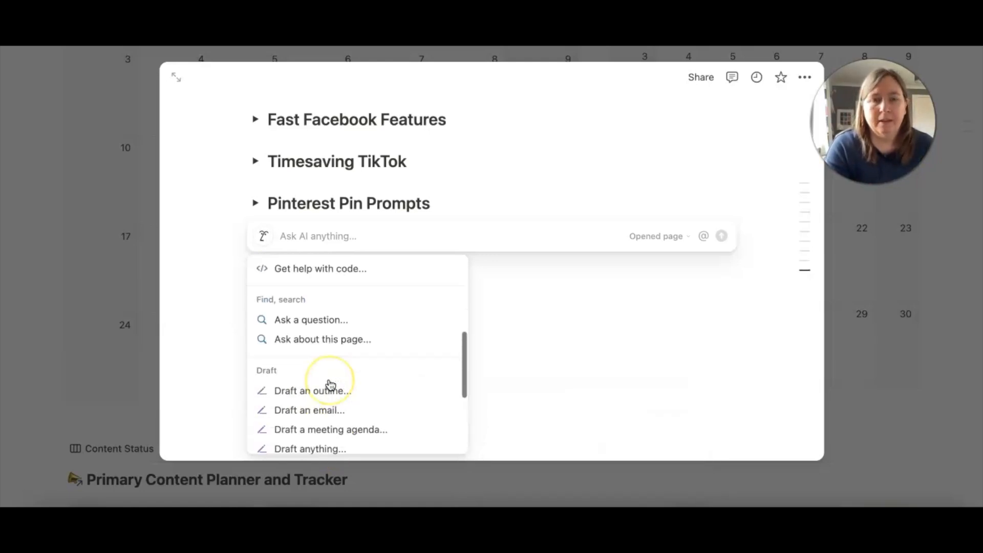
scroll(330, 384, down, 5)
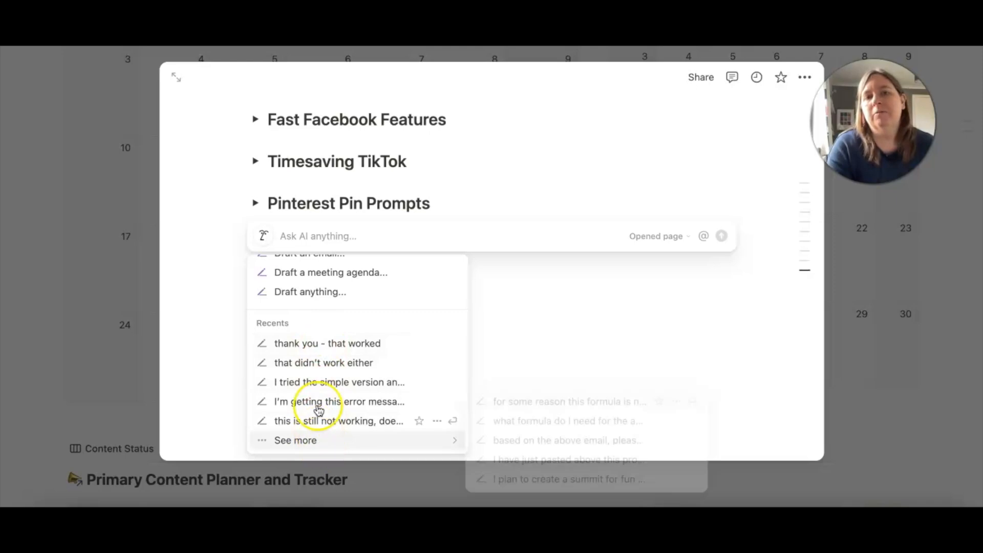
scroll(379, 340, up, 5)
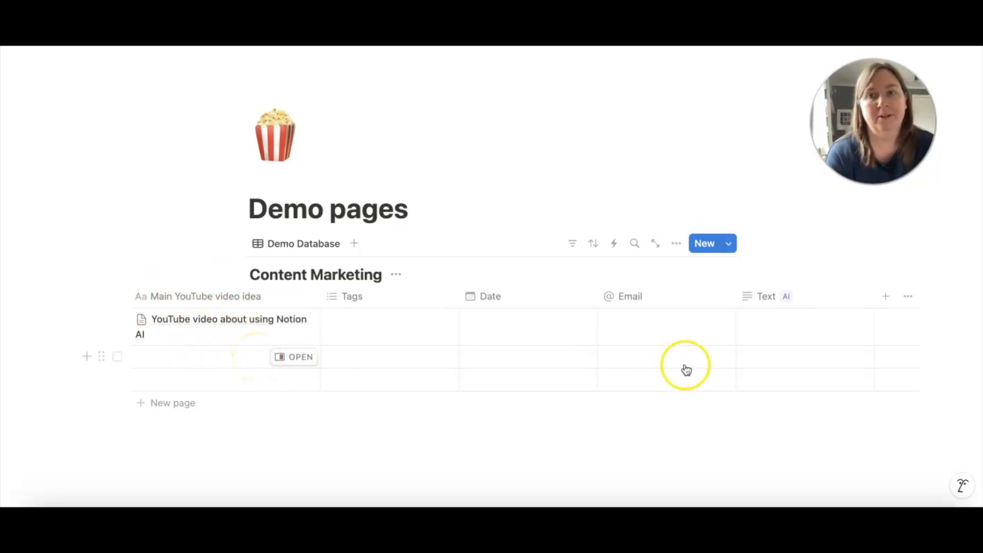
Look over the Text property's options and try adding an AI custom autofill property to the Content Marketing table.
click(762, 297)
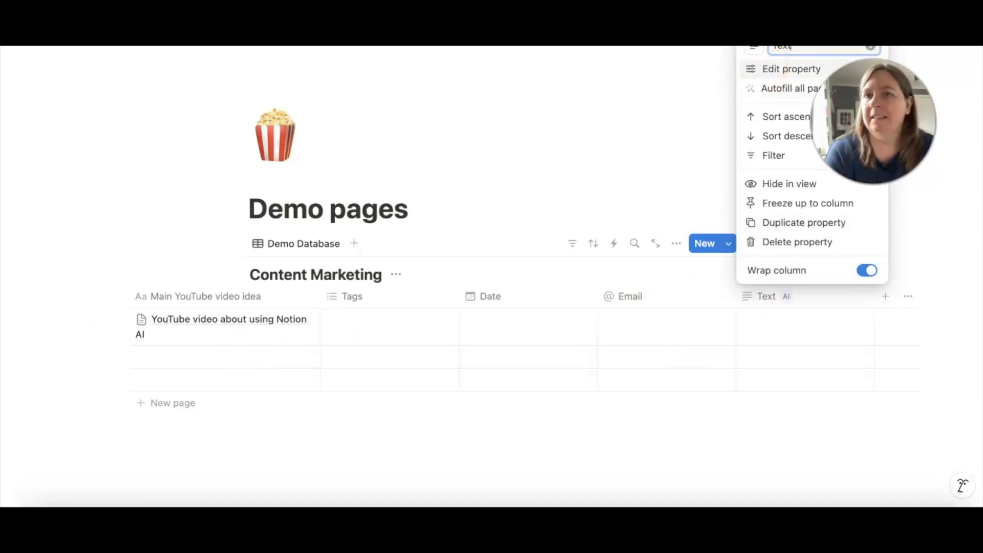
click(659, 96)
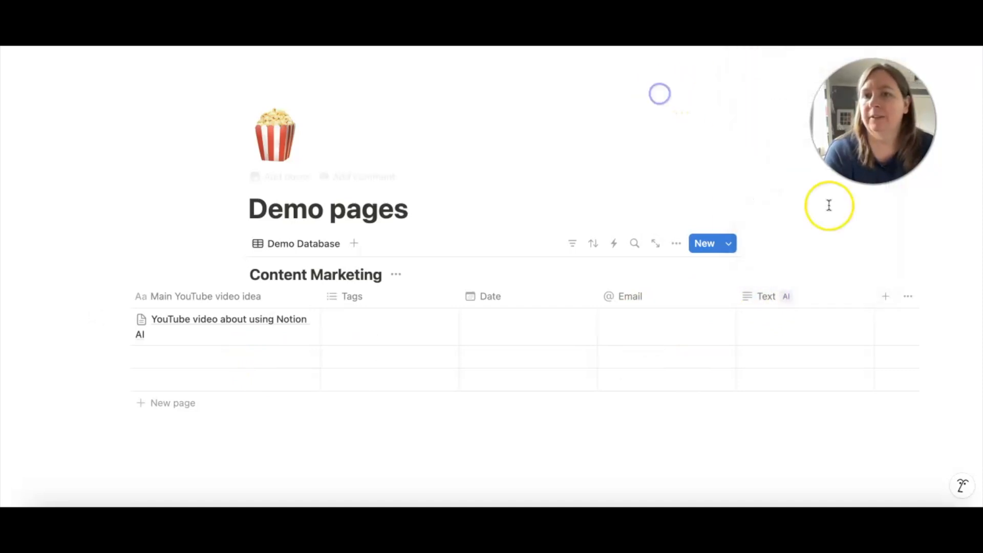
click(887, 299)
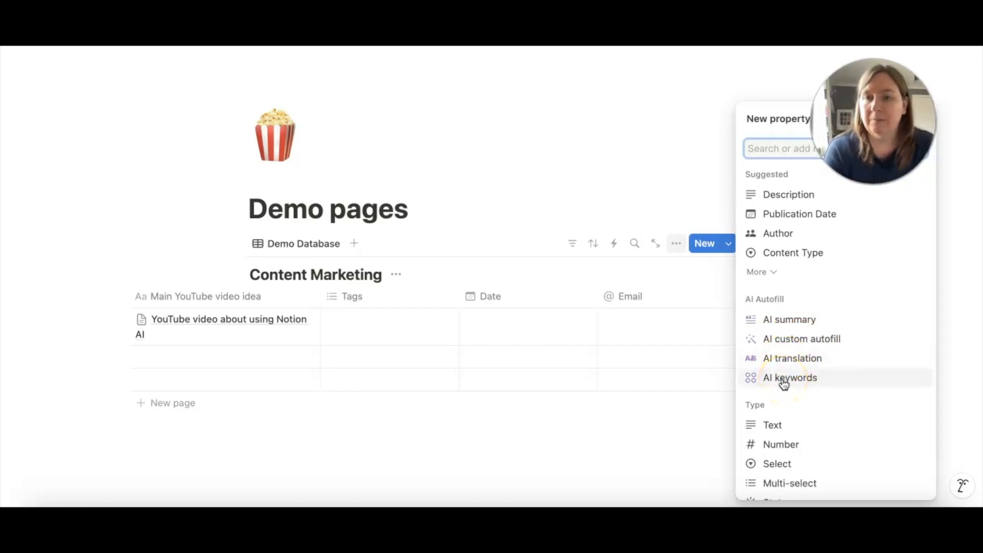
click(787, 340)
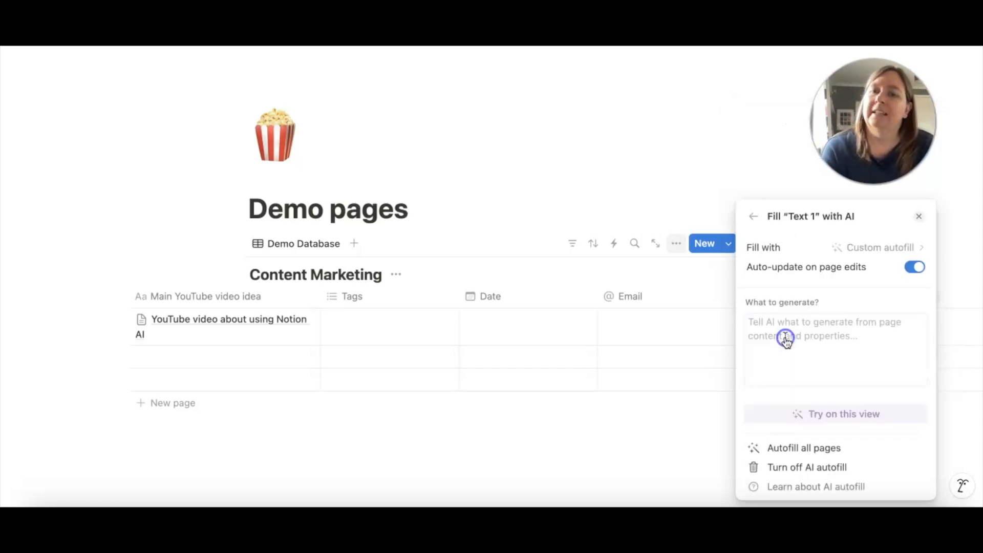
click(671, 164)
Open the AI autofill settings of the Text property and review its generation prompt and auto-update option.
click(808, 296)
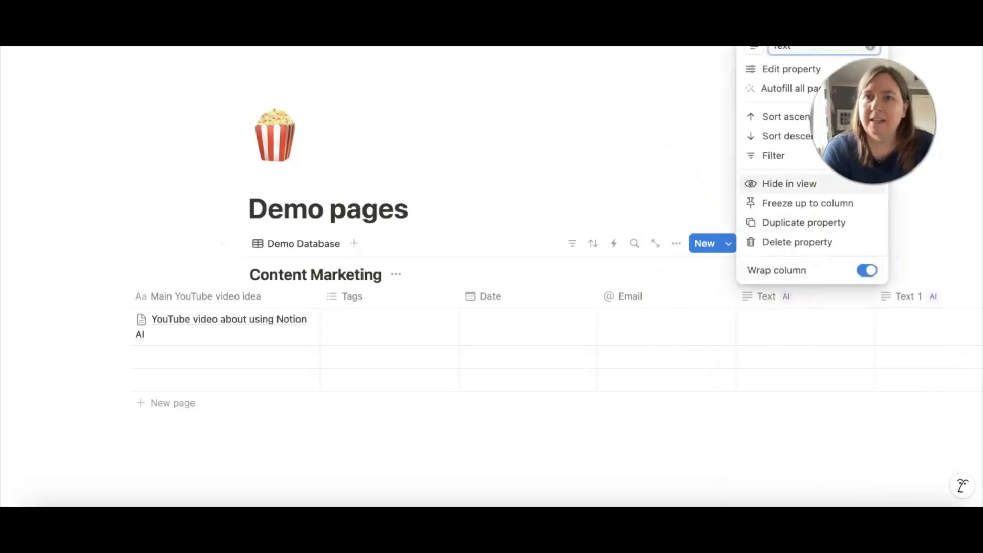
click(760, 70)
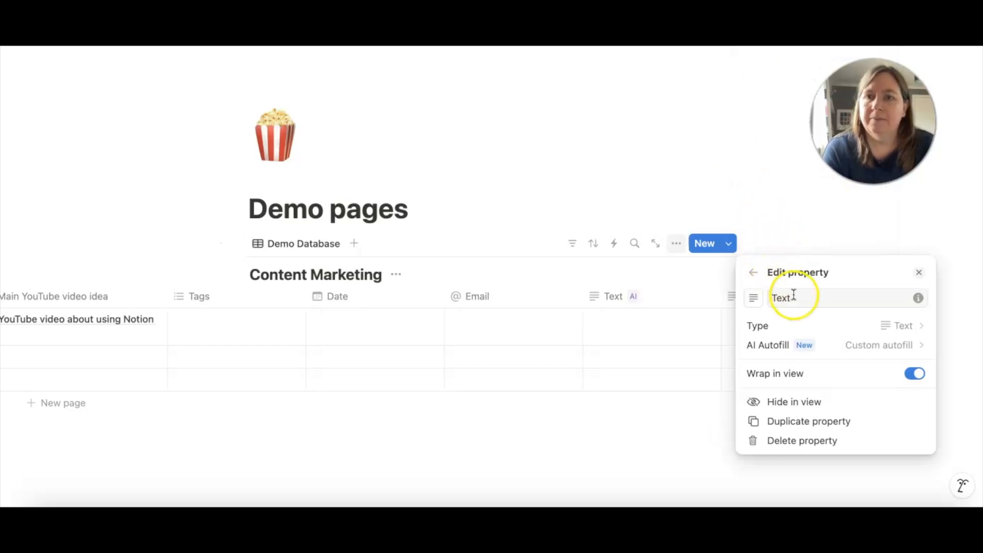
click(866, 346)
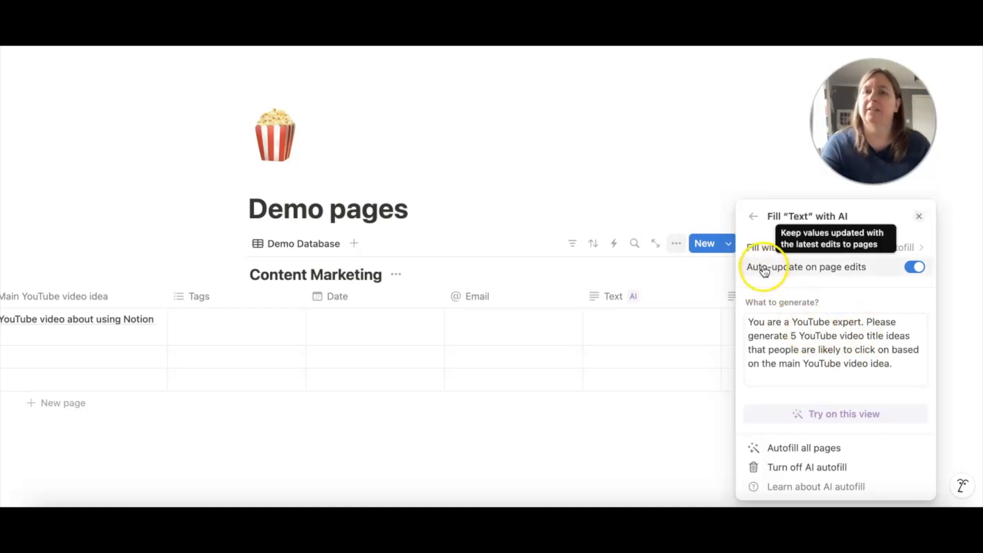
click(643, 163)
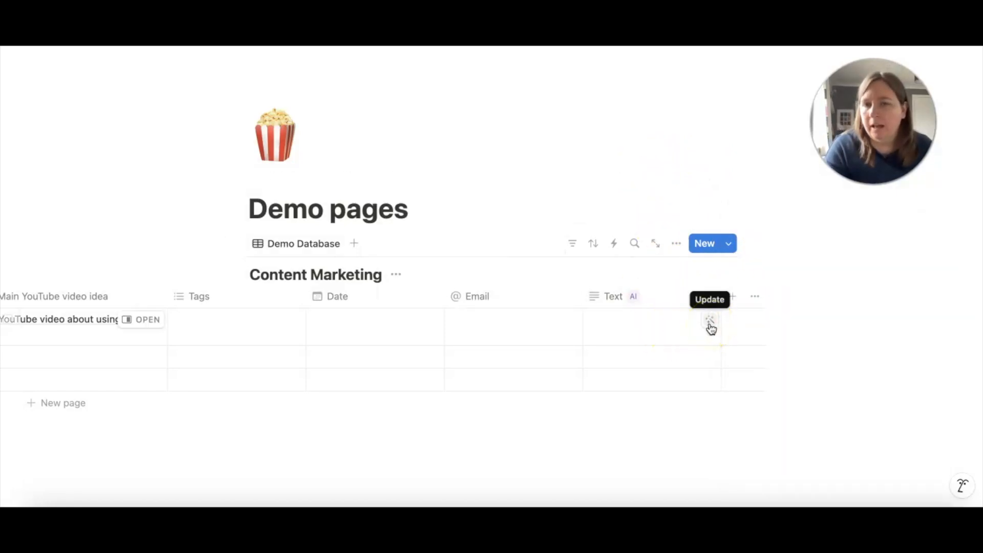
Generate AI video titles in the Text cell of the Notion AI video entry, and widen the Text column.
click(711, 324)
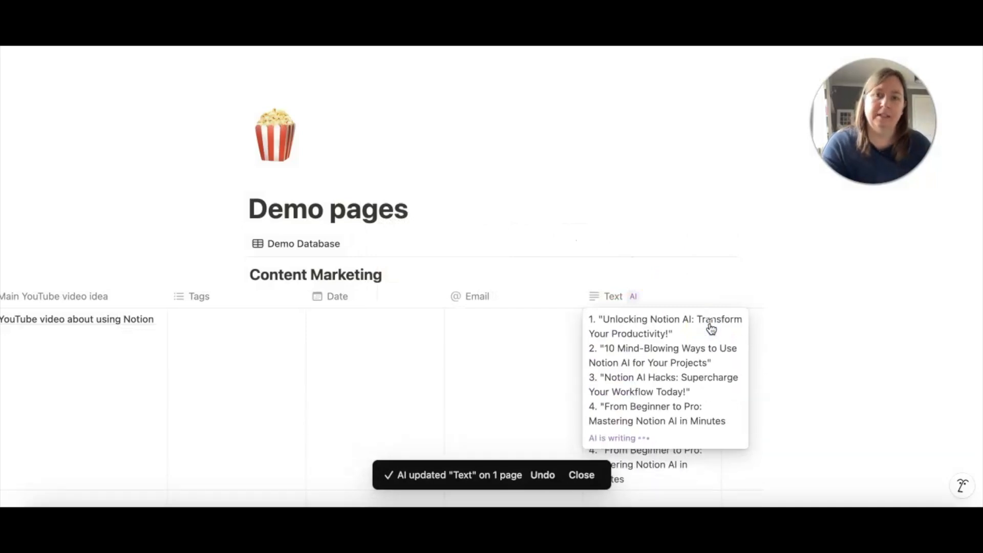
key(Escape)
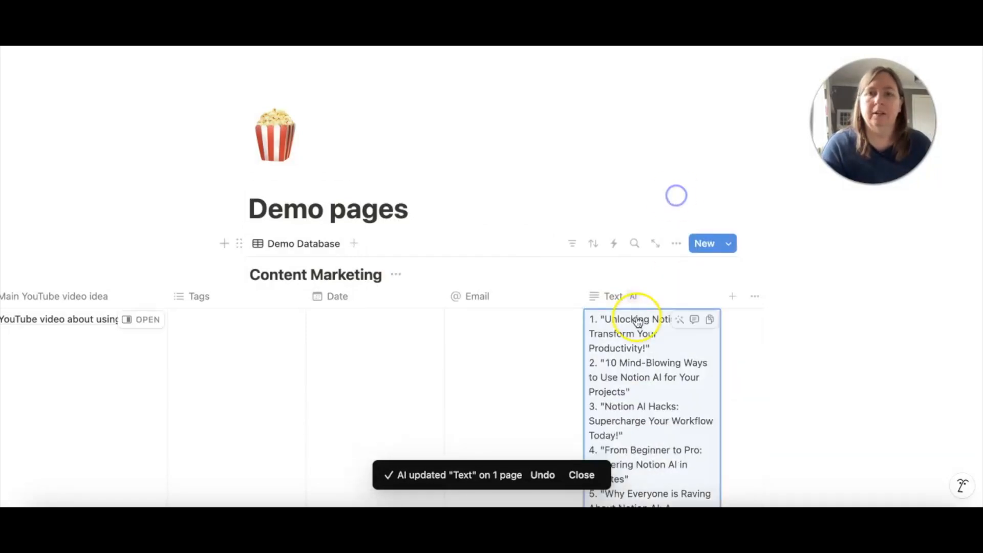
scroll(676, 196, down, 5)
drag(724, 124, 762, 126)
scroll(490, 254, left, 5)
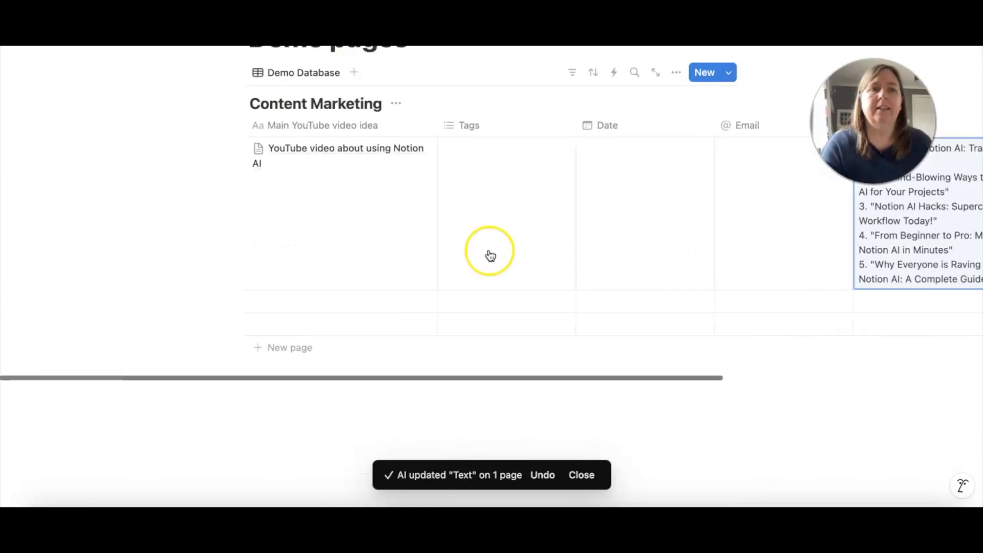
Enter "YouTube video about mystery shopping" as the main video idea in the second row.
click(293, 306)
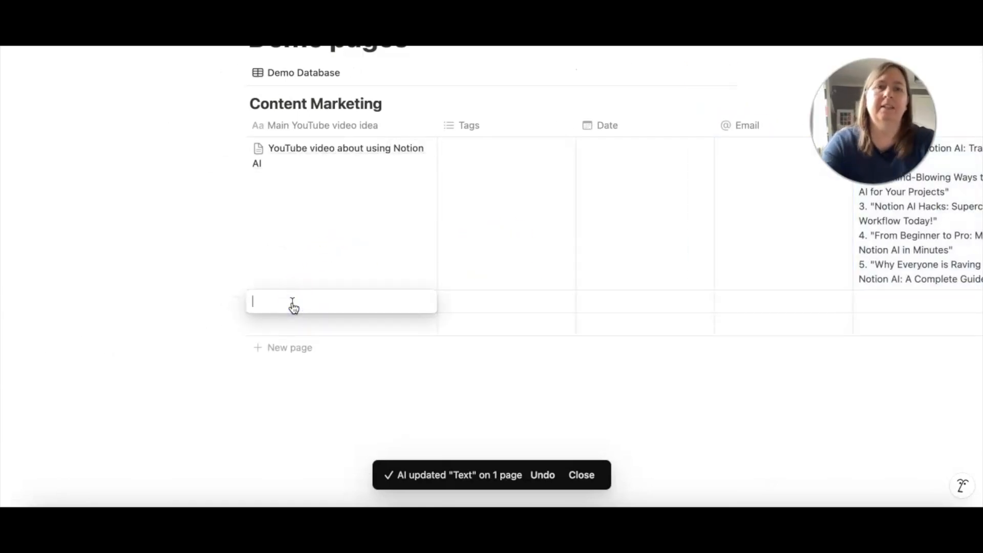
text(YouTu)
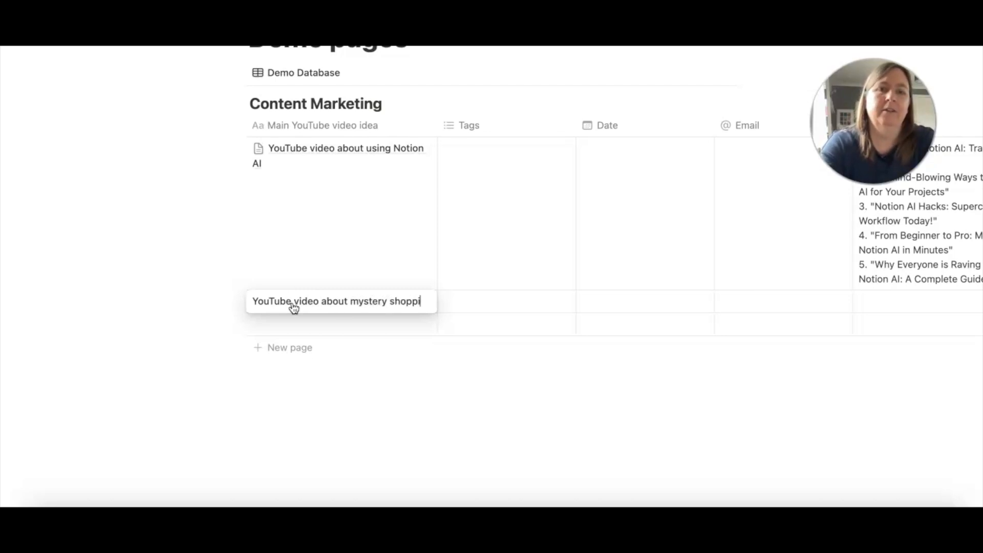
text(g)
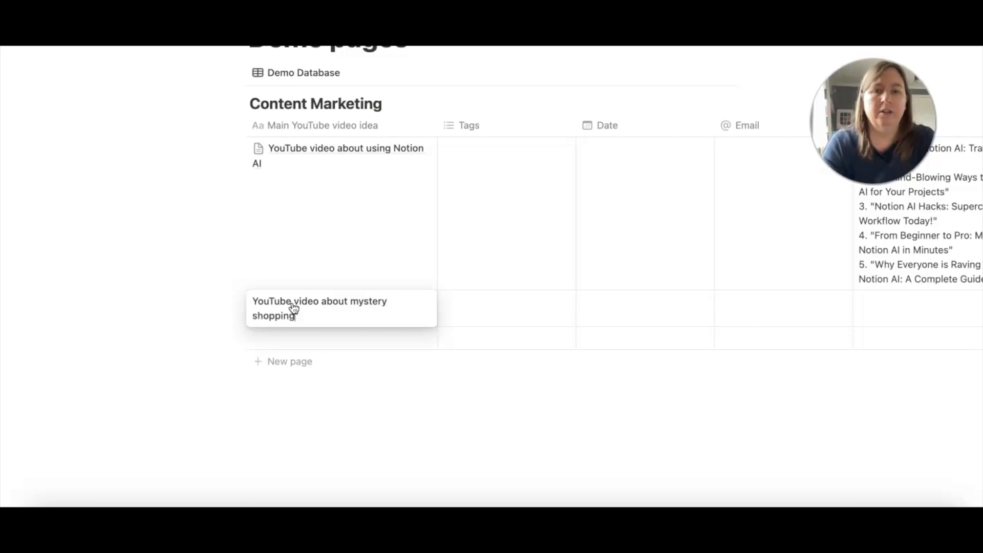
key(Tab)
Generate AI video titles in the Text cell of the mystery shopping entry and review both rows' title ideas.
scroll(447, 325, right, 10)
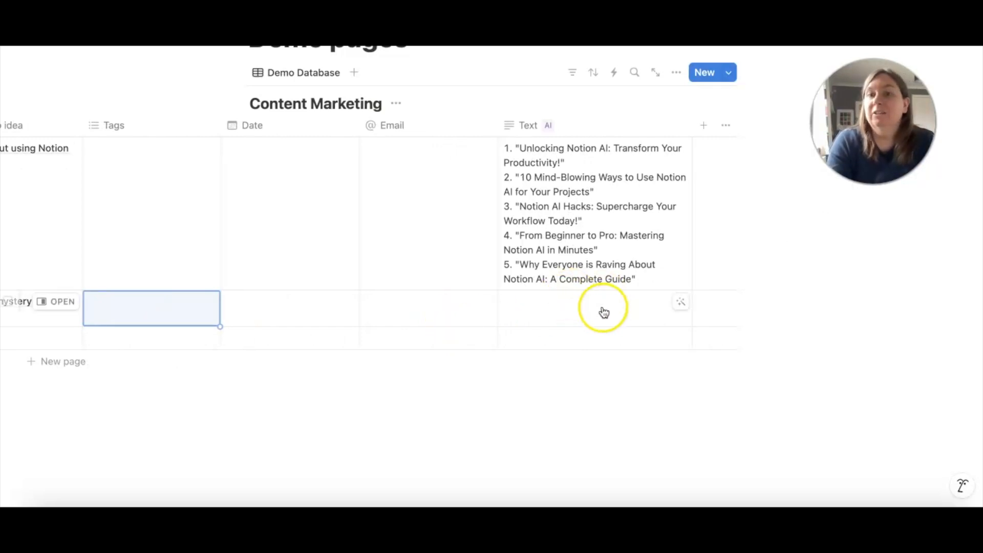
click(680, 306)
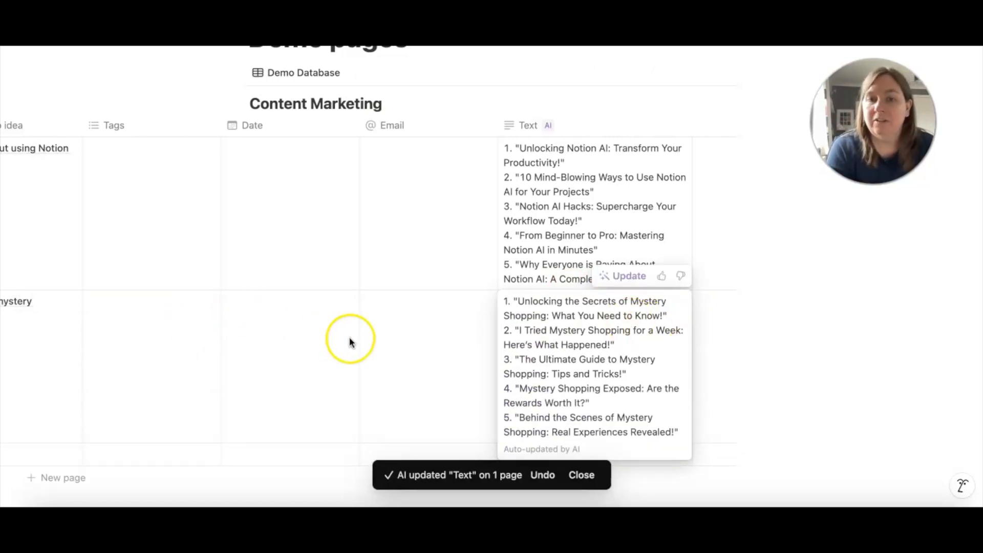
click(407, 349)
scroll(404, 351, down, 1)
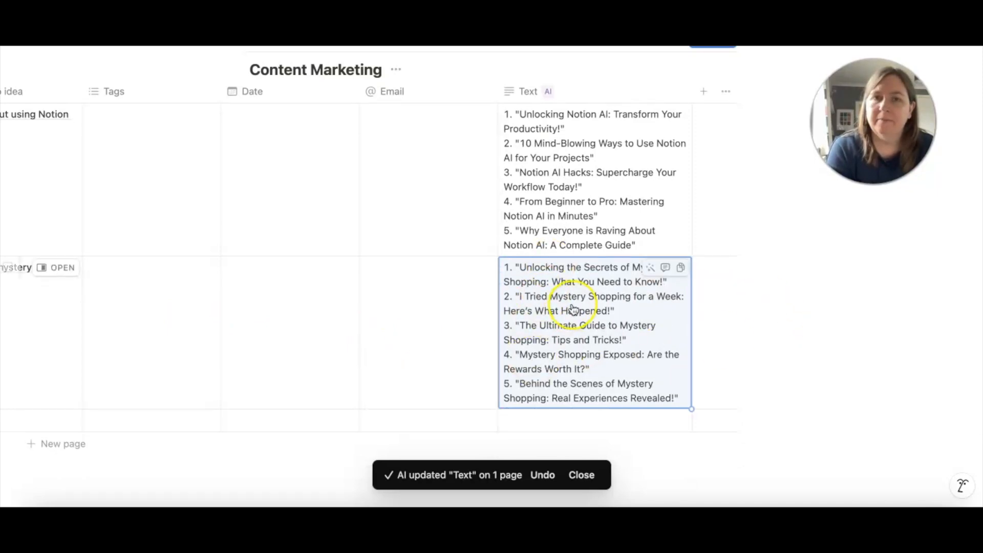
scroll(575, 310, down, 3)
scroll(573, 309, up, 5)
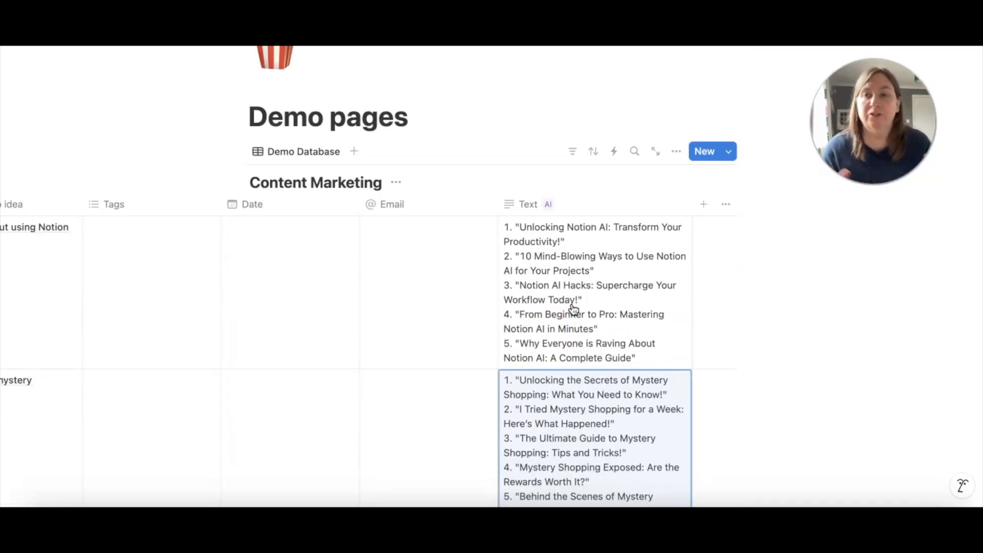
scroll(422, 325, left, 10)
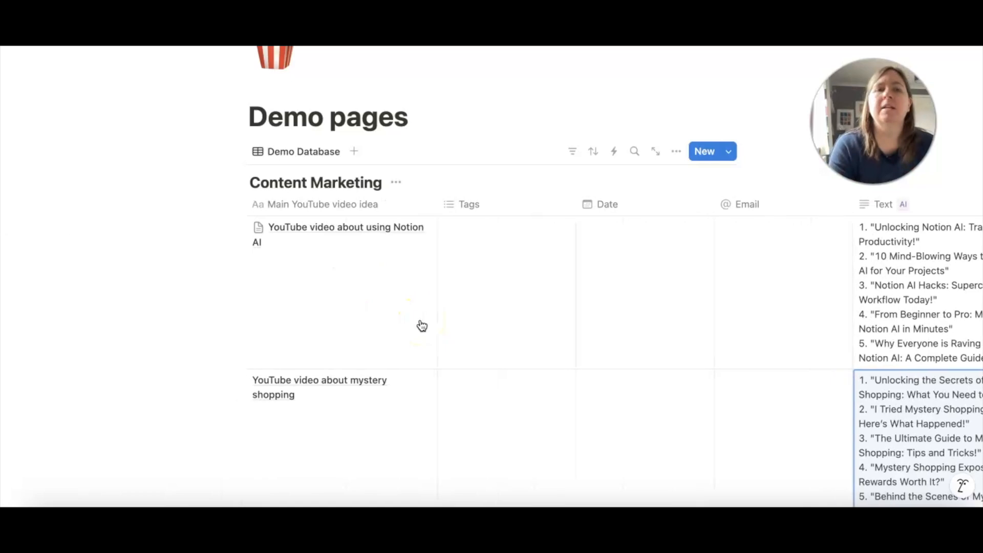
scroll(533, 340, right, 10)
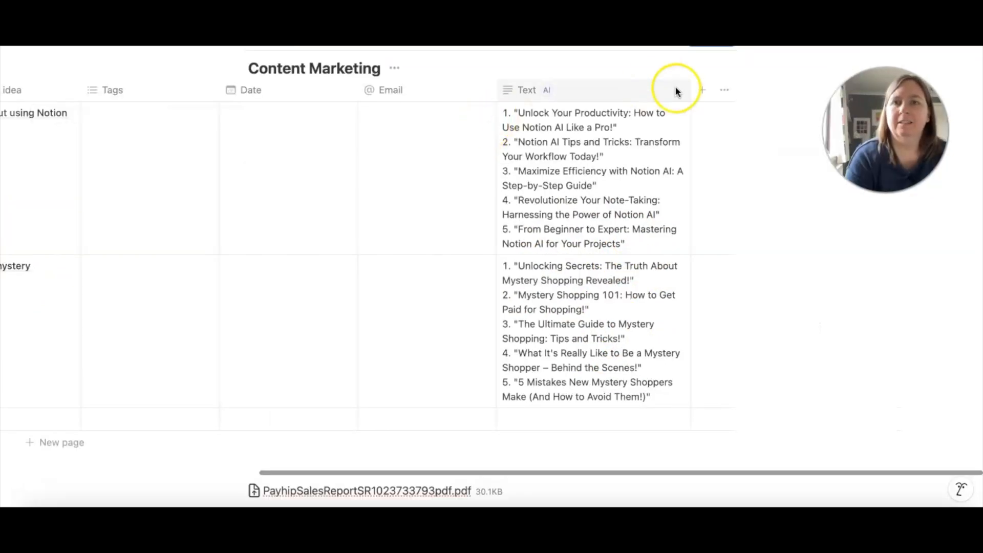
Add an AI translation property that translates only the Text property to French, and save its settings.
click(700, 93)
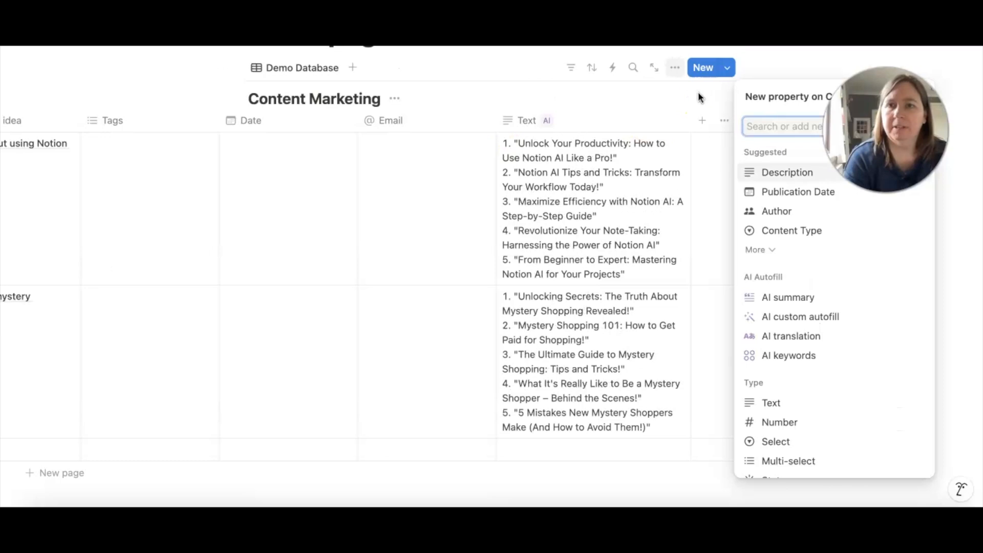
click(772, 336)
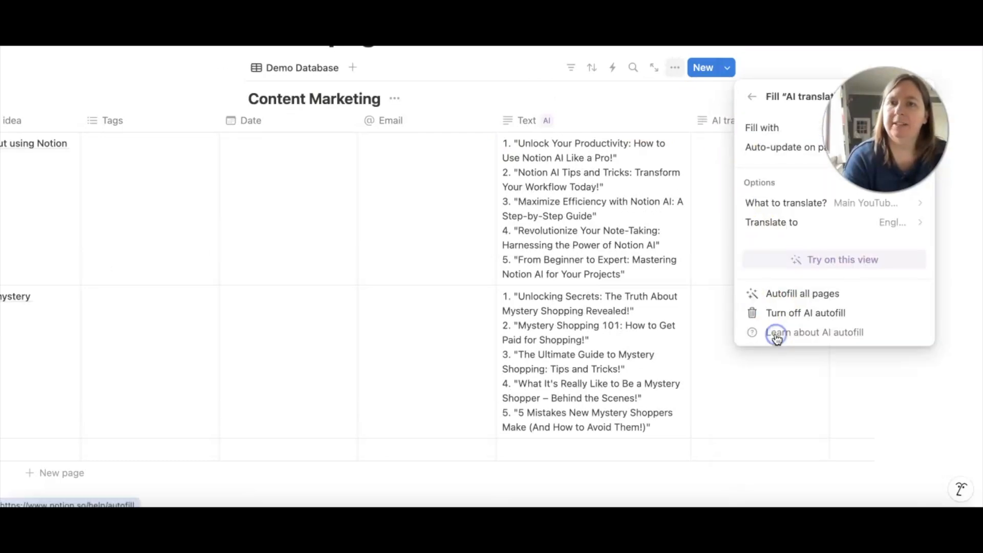
click(863, 204)
click(761, 304)
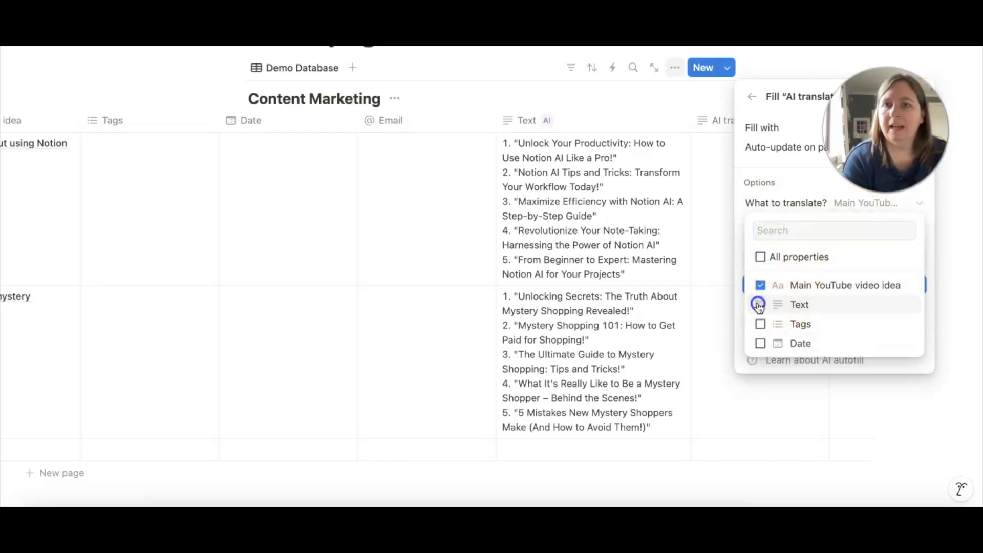
click(760, 285)
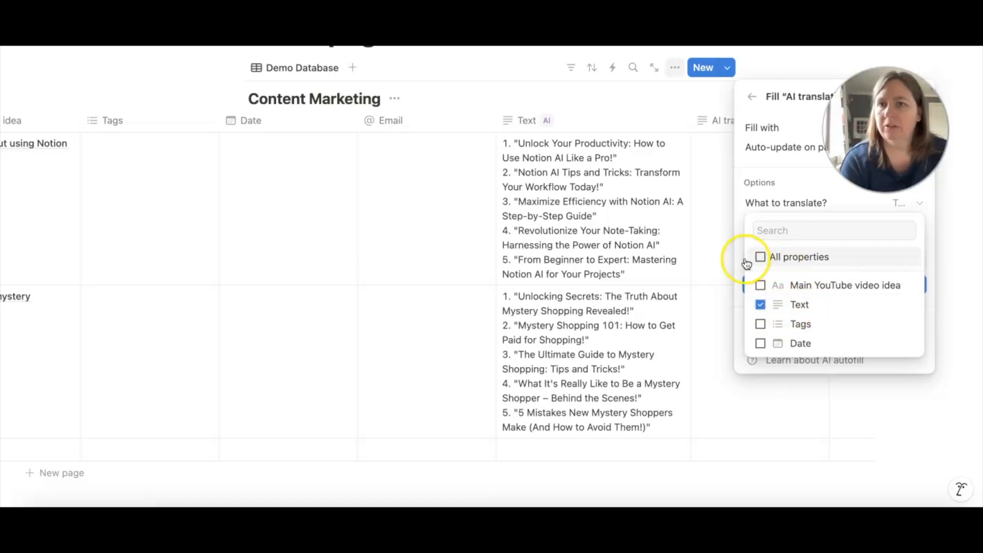
click(739, 199)
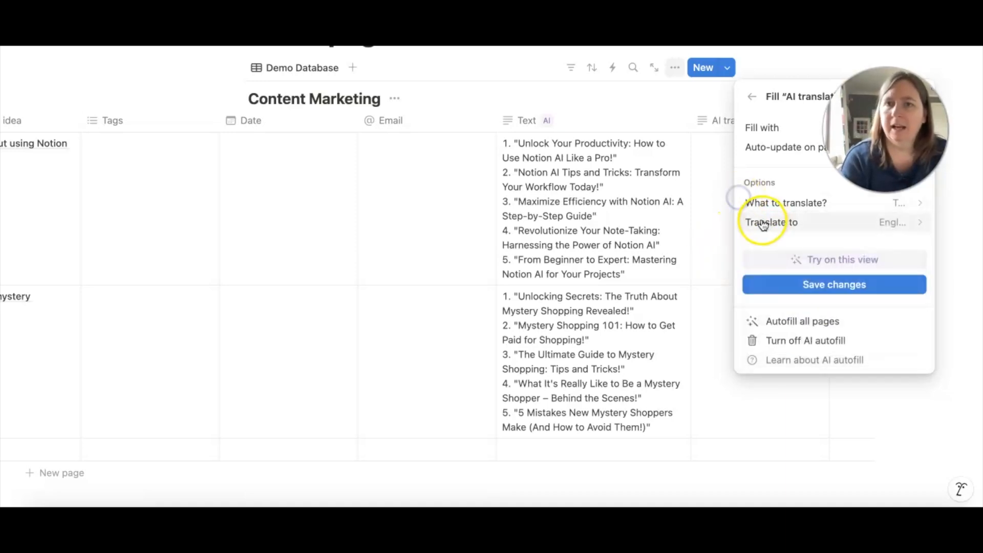
click(765, 220)
click(781, 357)
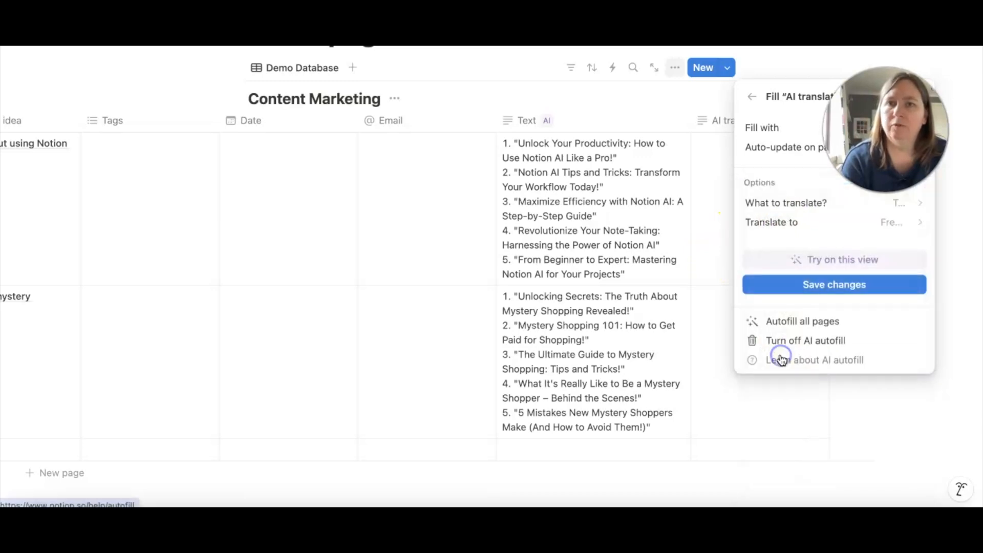
click(805, 283)
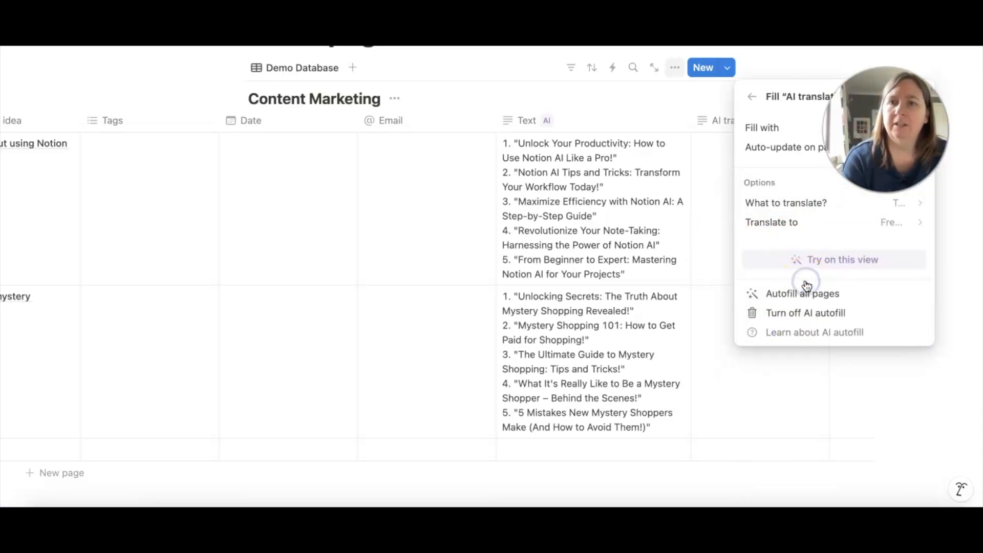
Run the AI translation on the current view, close its settings and look over the French titles.
click(802, 264)
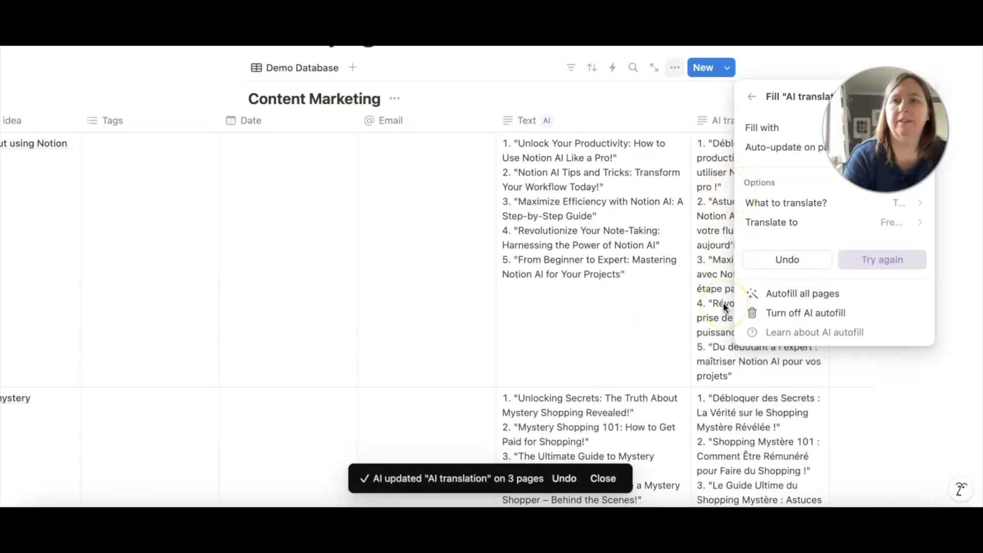
click(660, 102)
scroll(733, 200, down, 1)
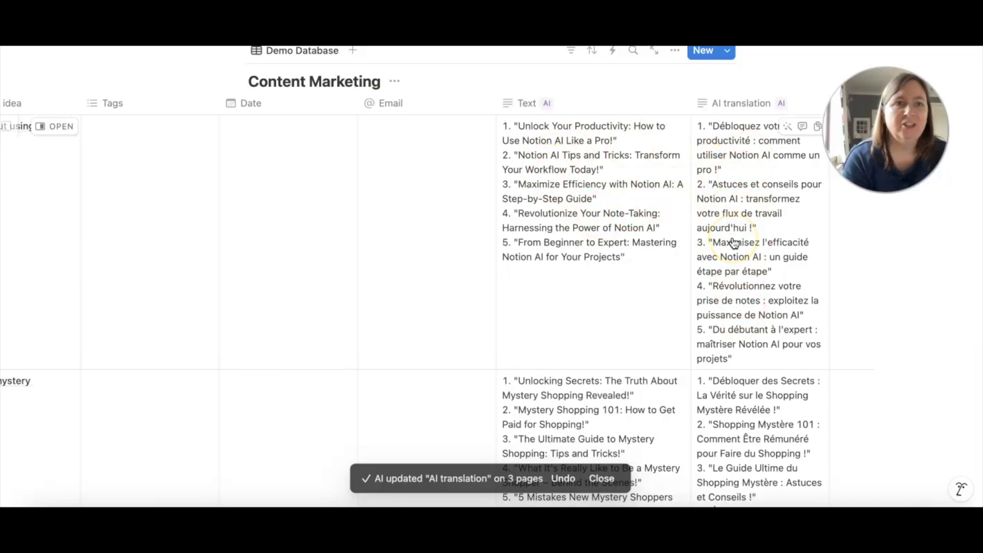
Start an AI chat with the Payhip sales report PDF below the Content Marketing database attached.
scroll(736, 220, down, 6)
scroll(733, 242, down, 2)
click(236, 400)
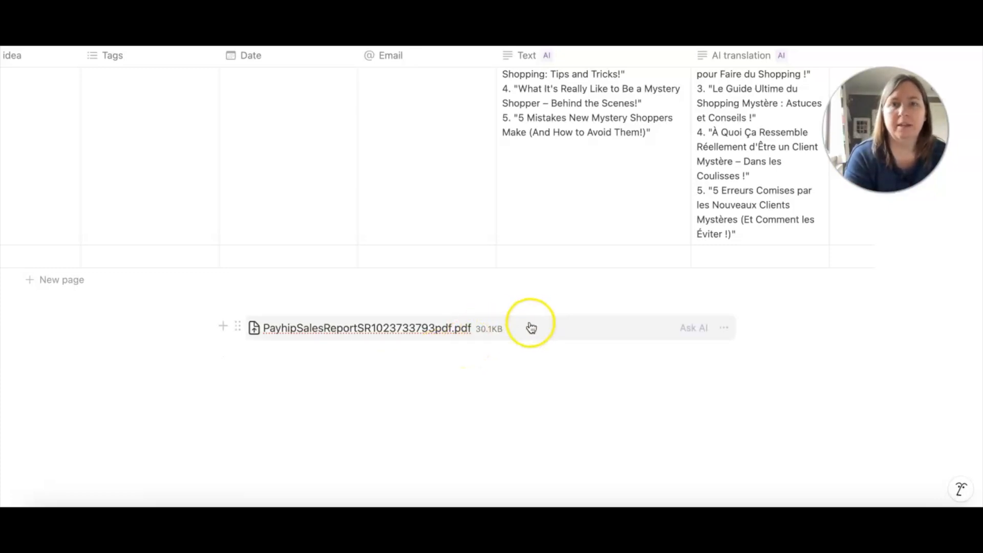
click(694, 329)
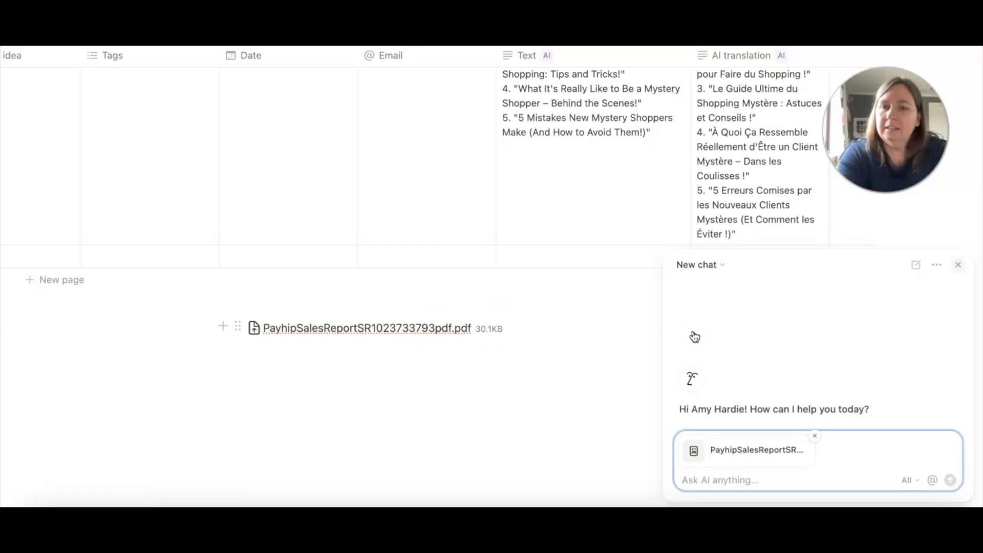
Ask the AI "Can you take the sales data from this PDF and turn it into a table".
text(Can you t)
key(BackSpace)
key(BackSpace)
key(BackSpace)
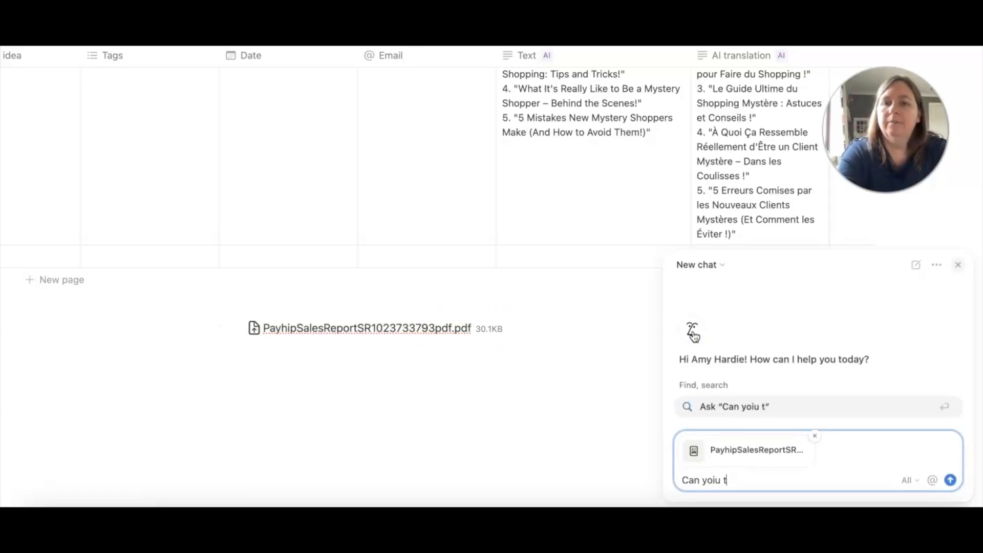
text(u take the s)
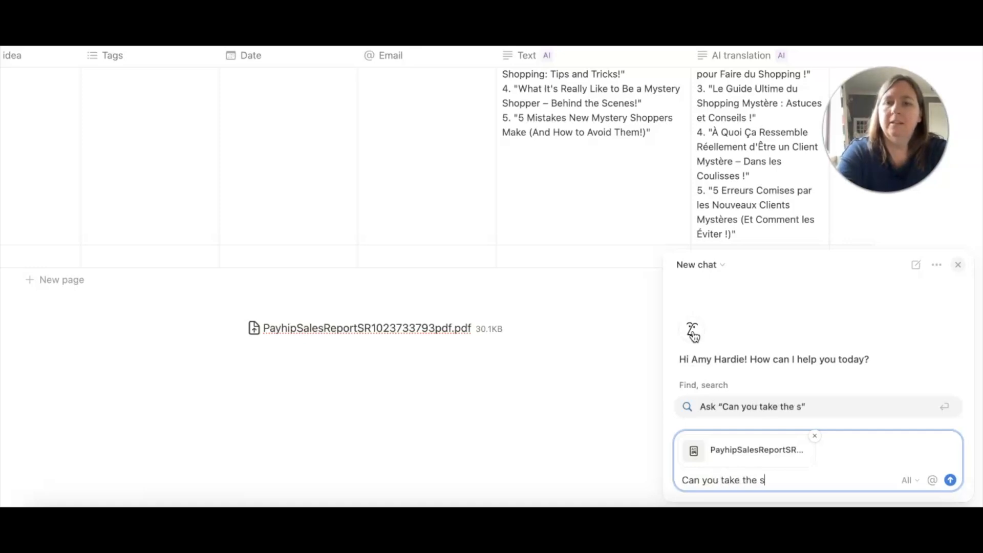
text(sales daata)
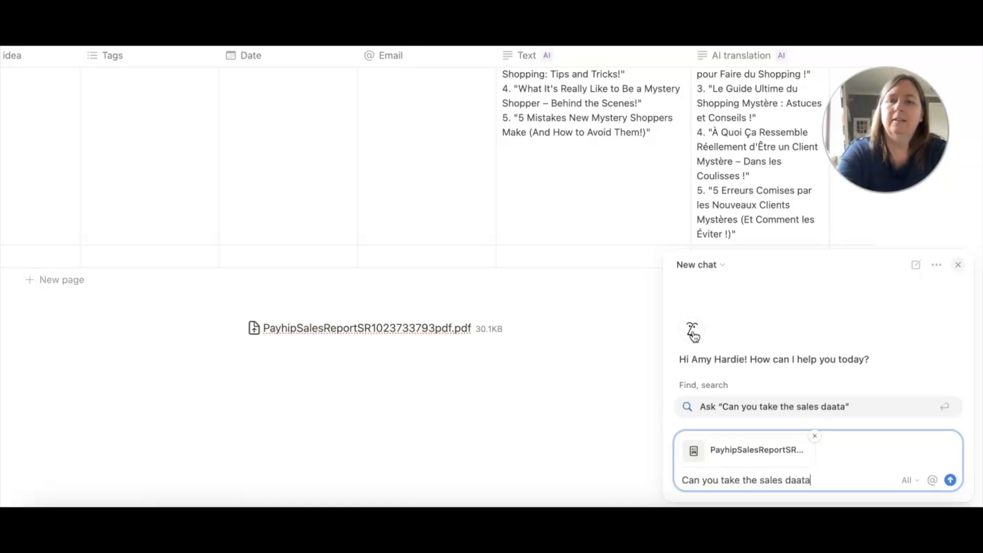
key(BackSpace)
key(BackSpace)
text(ta from tha)
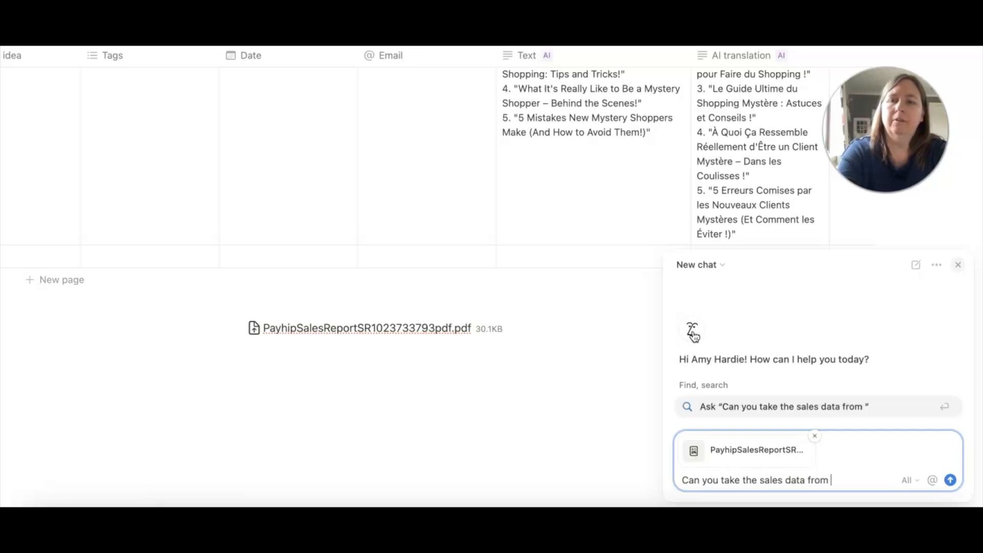
key(BackSpace)
text(is PDF and turn it in)
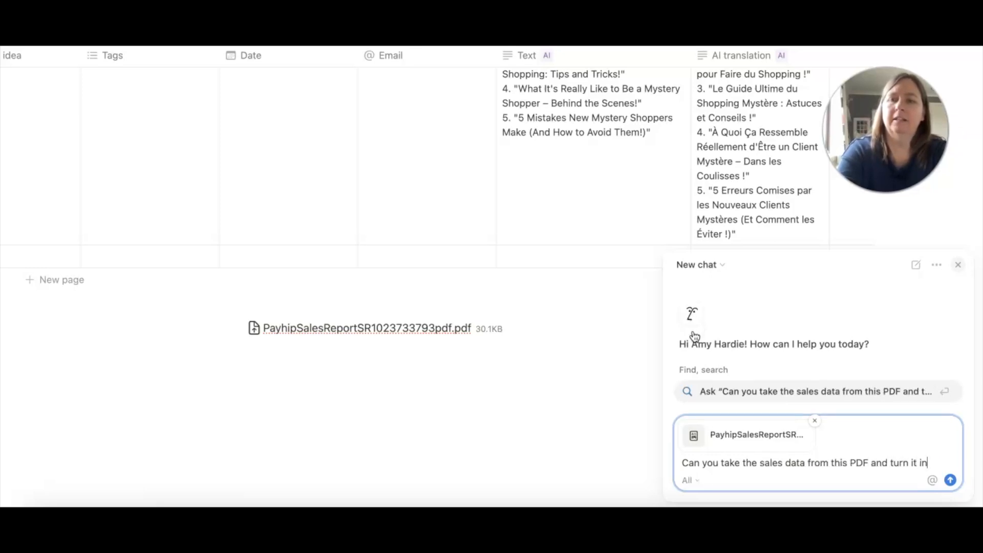
text(to a)
key(BackSpace)
key(BackSpace)
text(table)
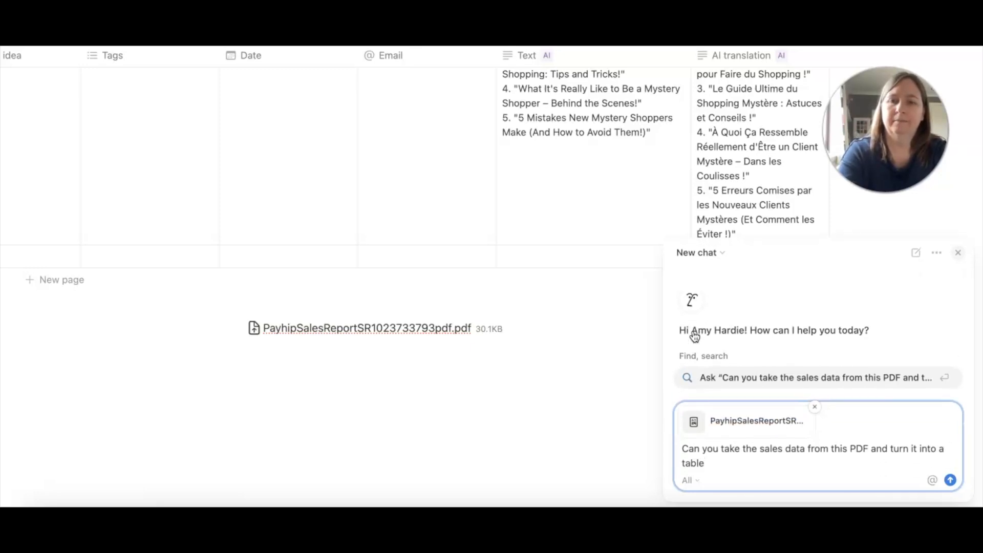
key(Return)
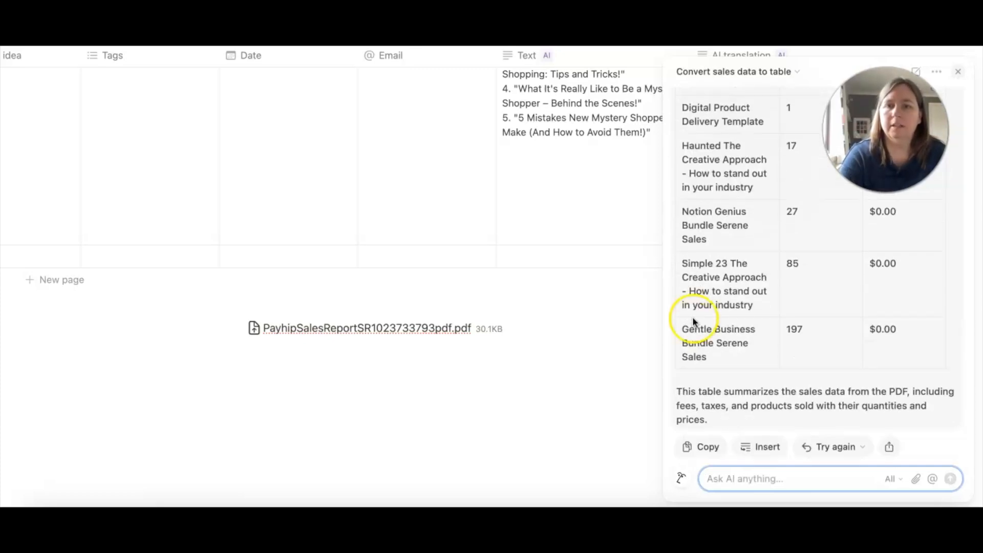
Insert the AI's sales data table response into the page below the PDF and look it over.
click(759, 448)
scroll(553, 394, down, 1)
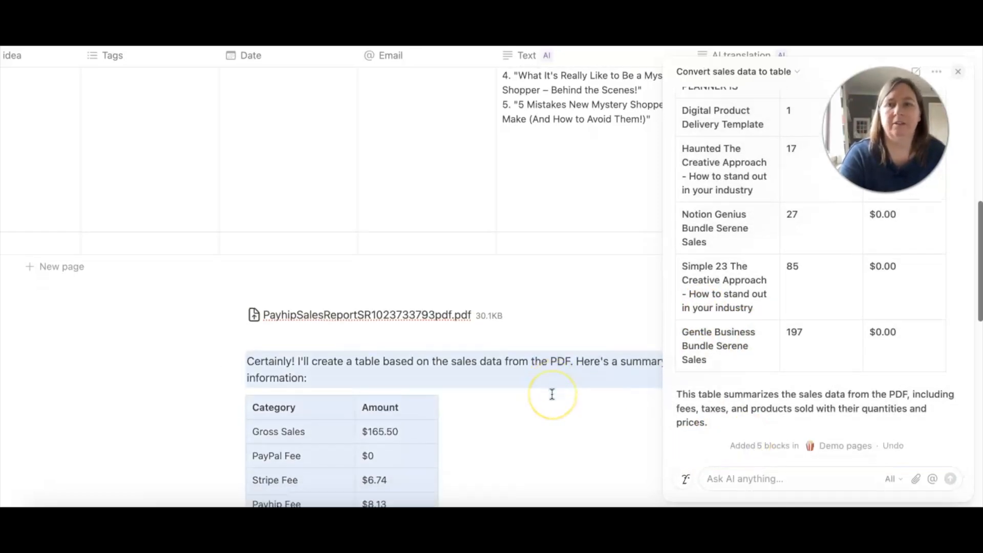
scroll(569, 450, down, 4)
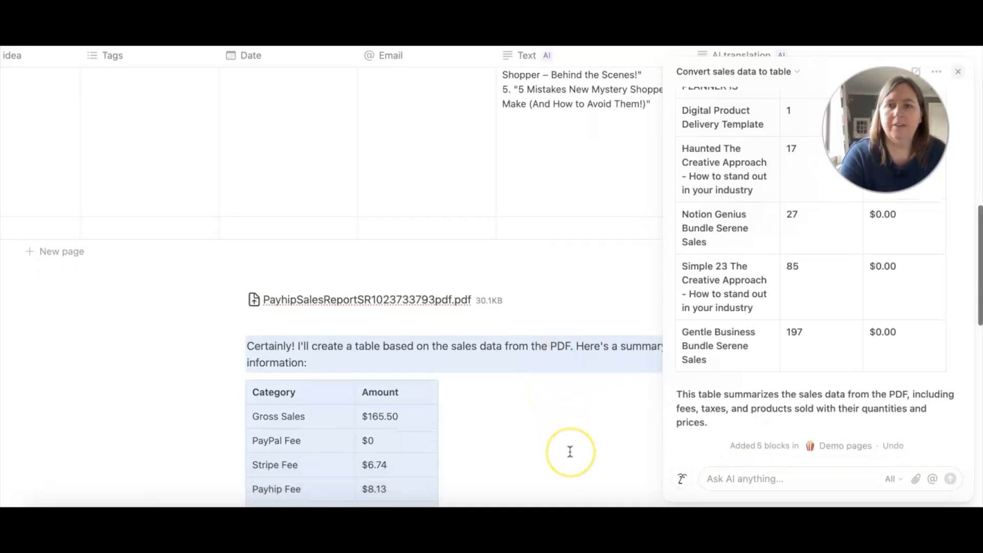
scroll(569, 451, down, 15)
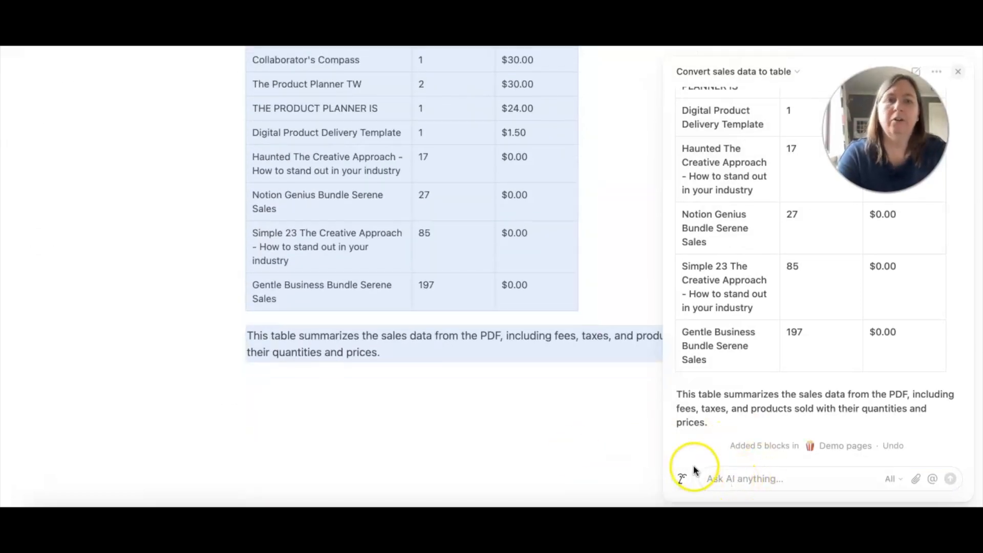
Ask AI "Can you analyse this sales data and give me your recommendations for increasing revenue. Include what products you think I should focus on selling".
click(727, 480)
text(Can you analy)
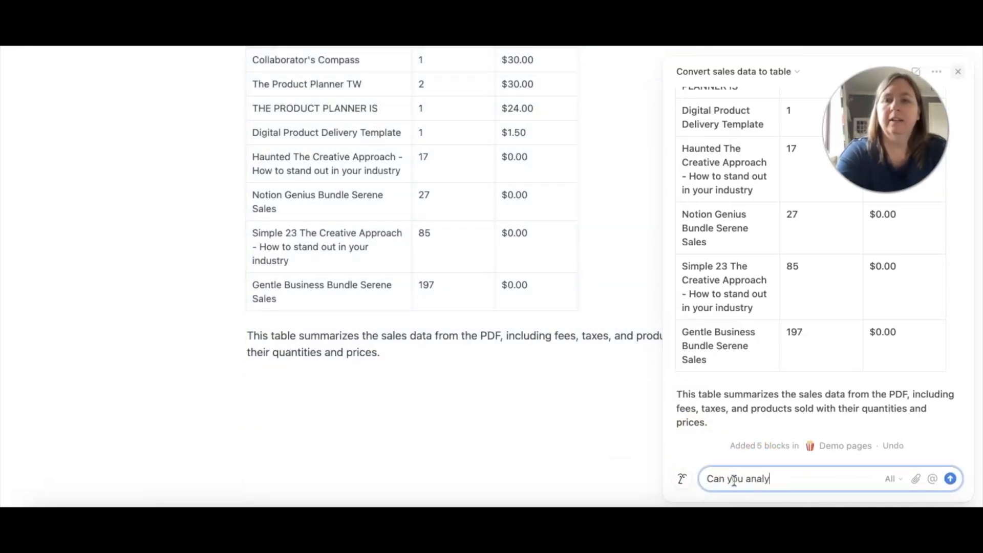
text(se this sal)
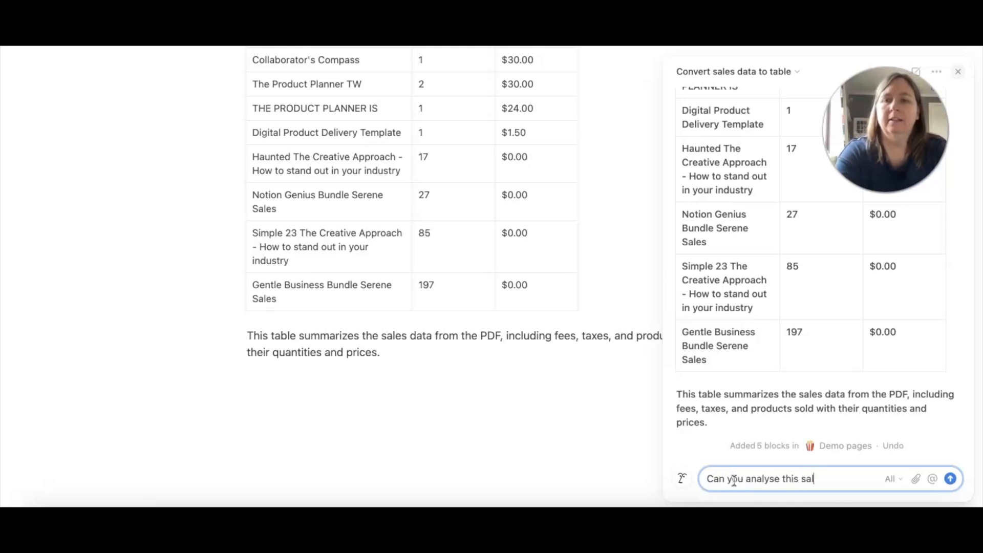
text(es data and give me your re)
key(BackSpace)
text(re)
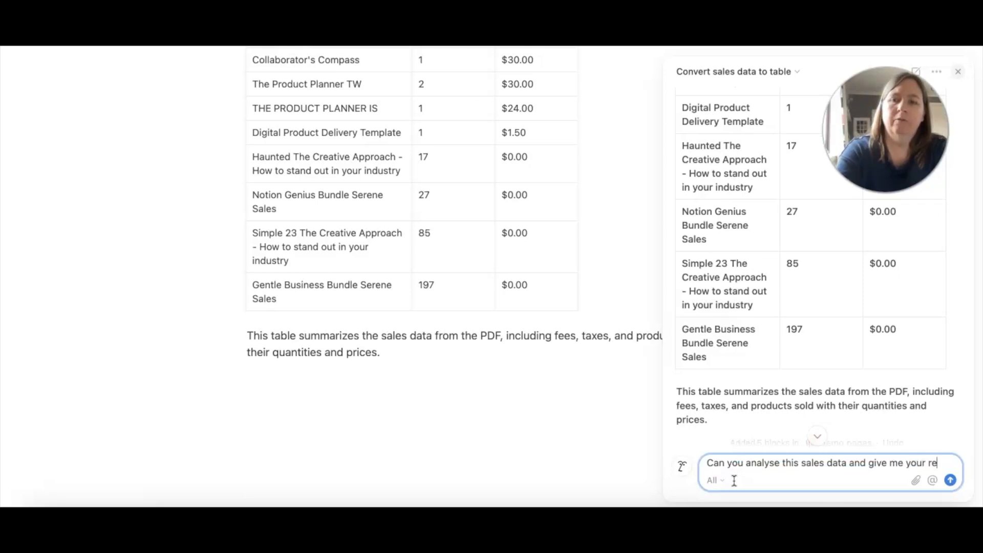
text(commendations for increasing revenue. )
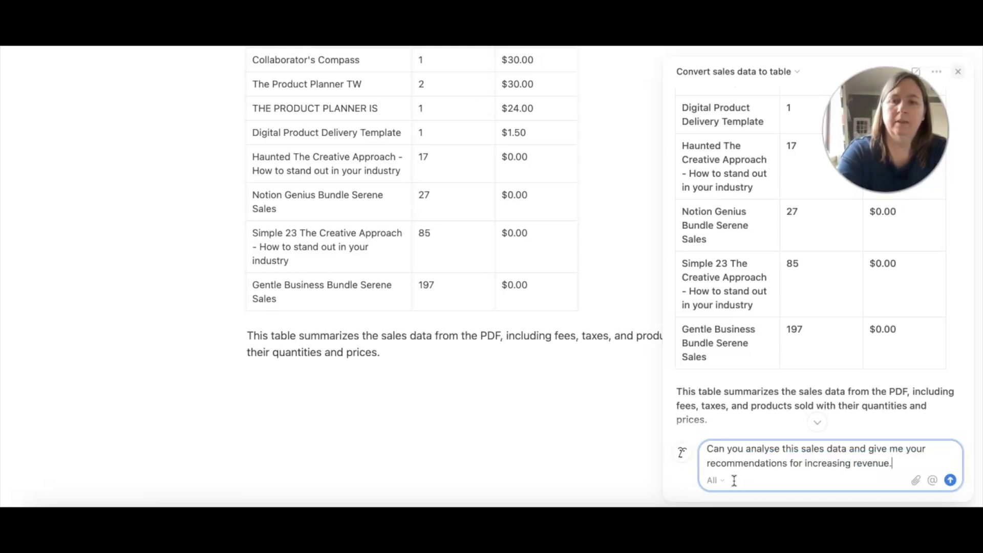
text(Include what pr)
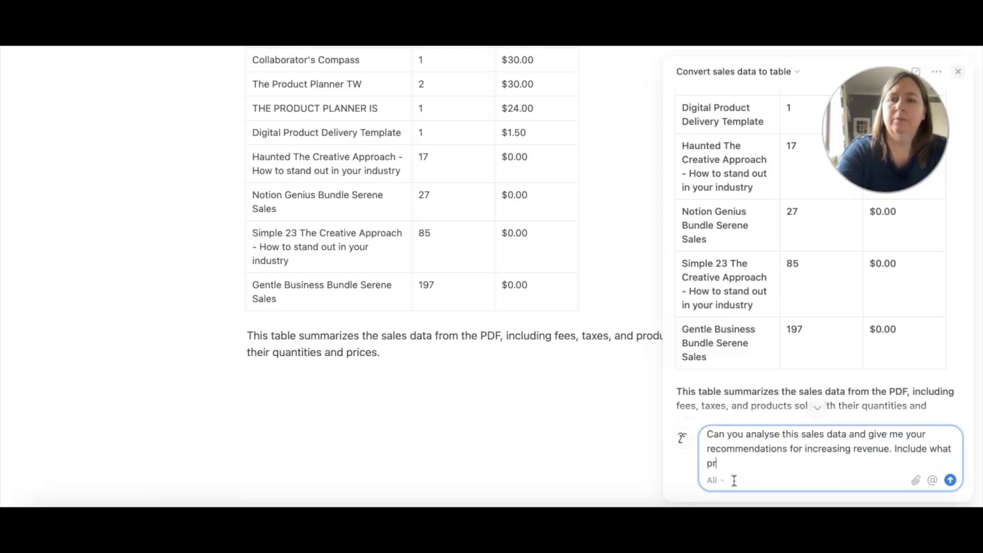
text(oducts you think )
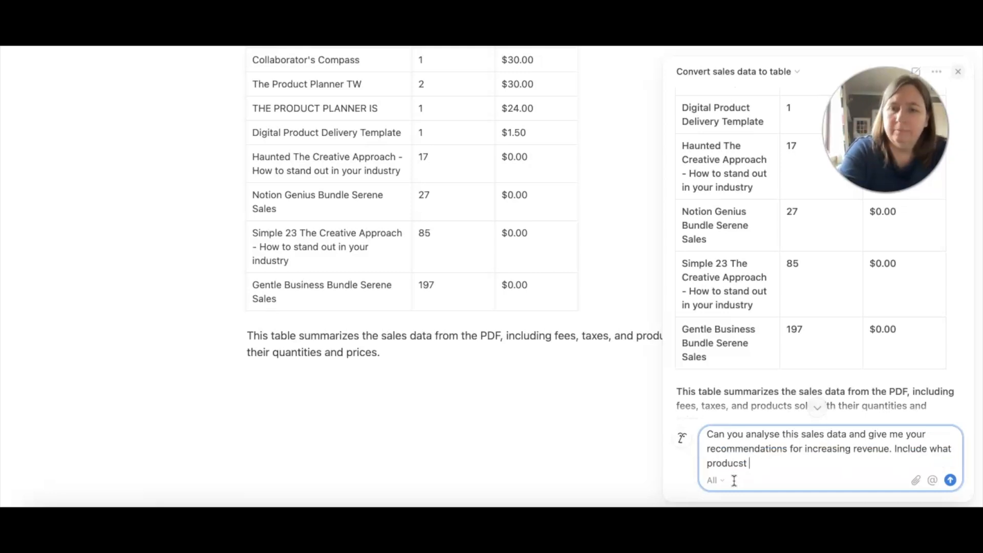
text(I hs)
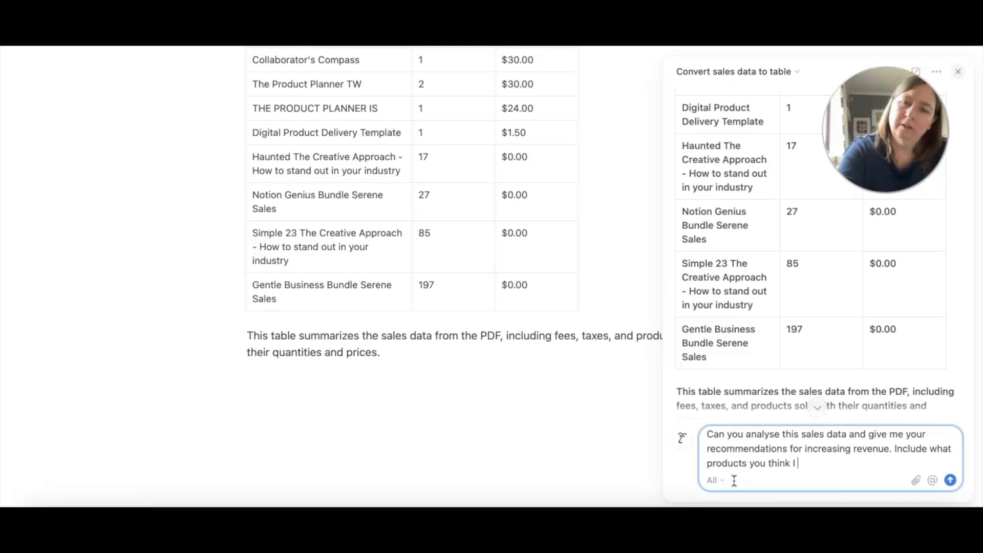
text(focus on selling)
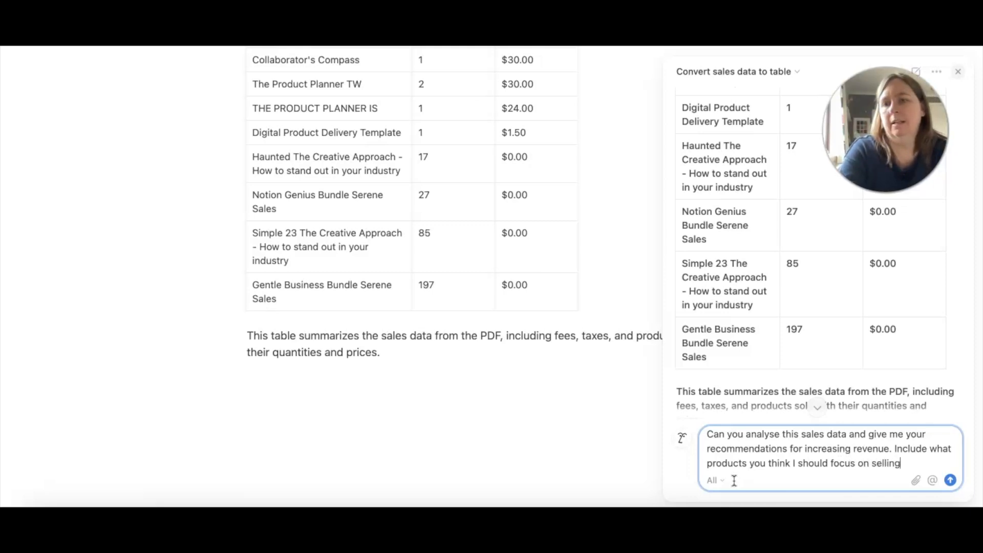
key(Return)
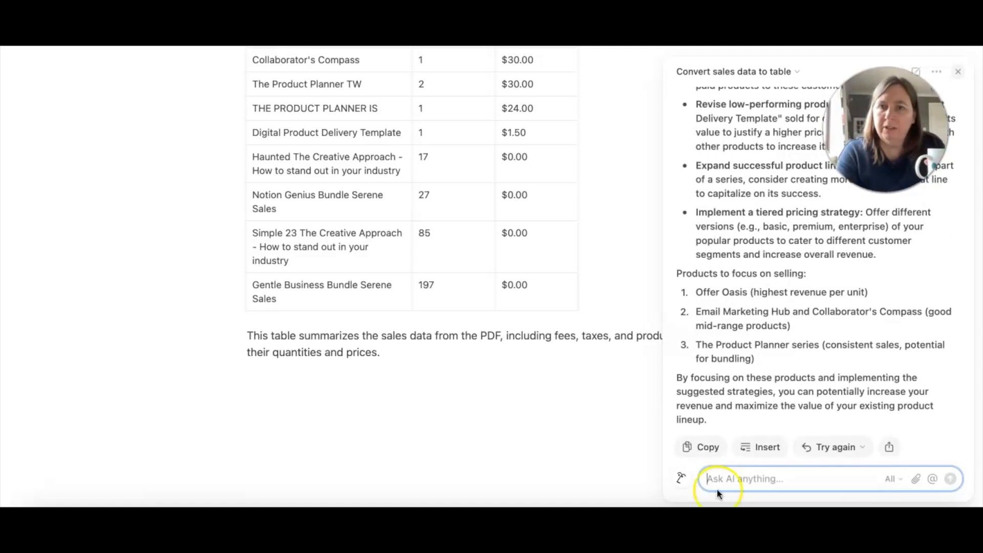
Insert the AI's revenue recommendations into the page below the sales tables and read through them.
click(769, 447)
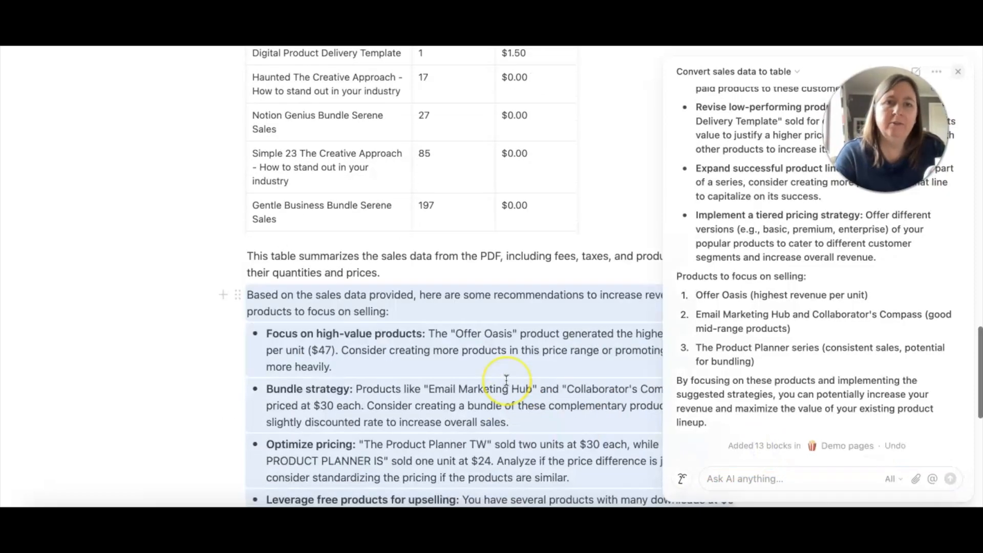
scroll(506, 379, down, 5)
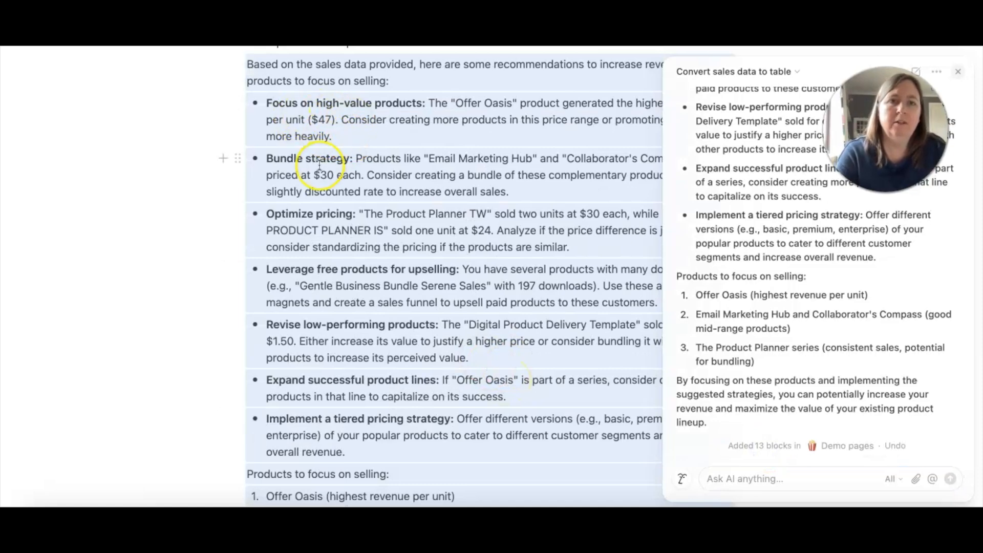
scroll(319, 164, down, 3)
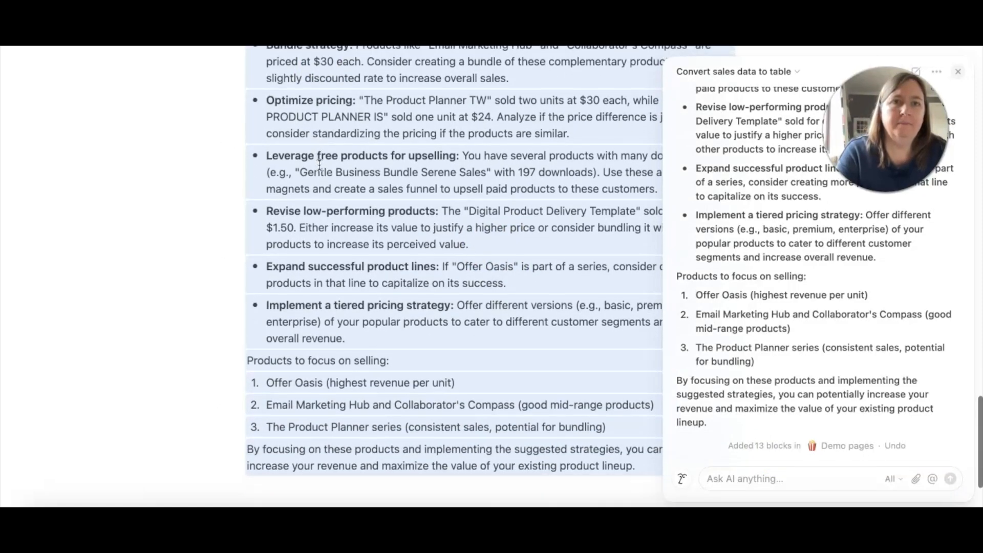
scroll(319, 164, down, 2)
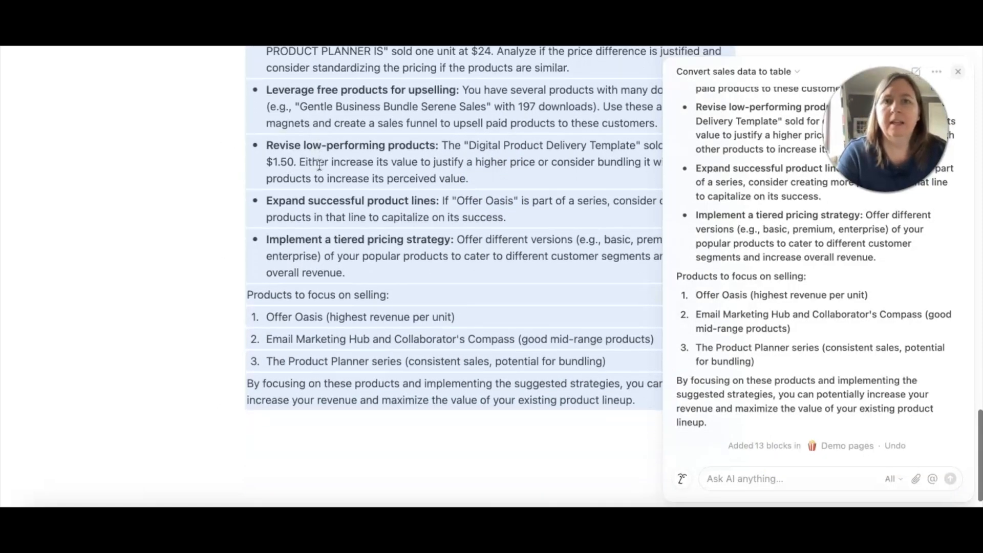
scroll(319, 163, down, 1)
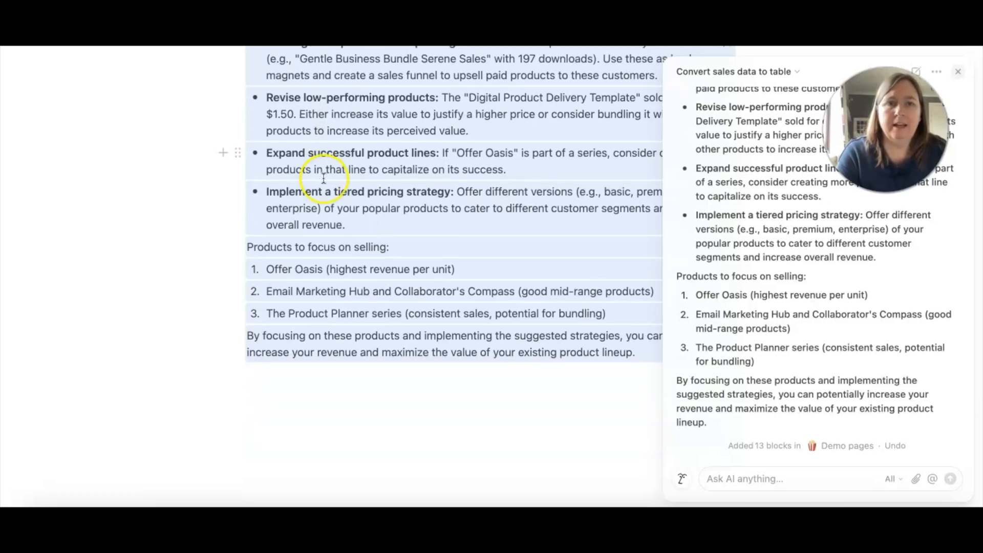
scroll(327, 183, up, 6)
scroll(329, 186, up, 15)
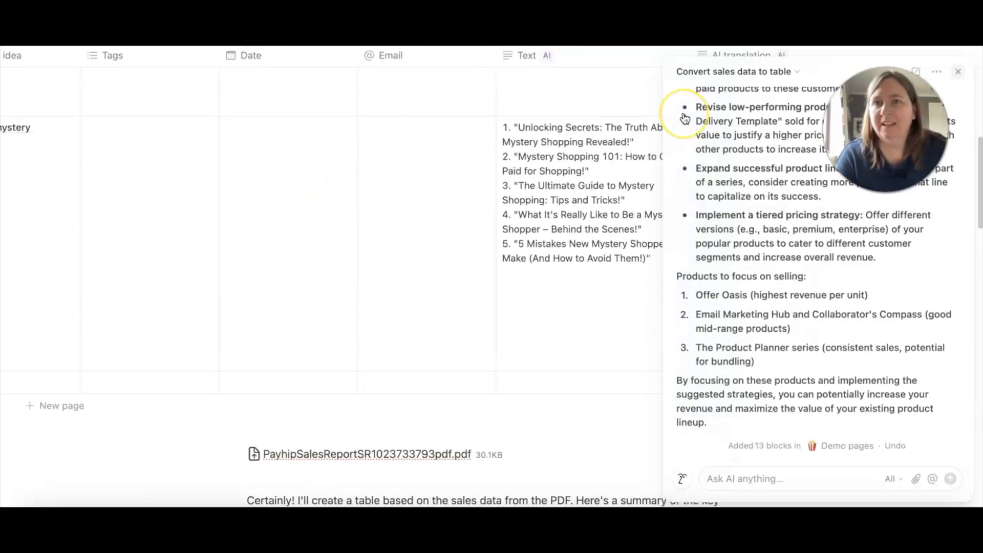